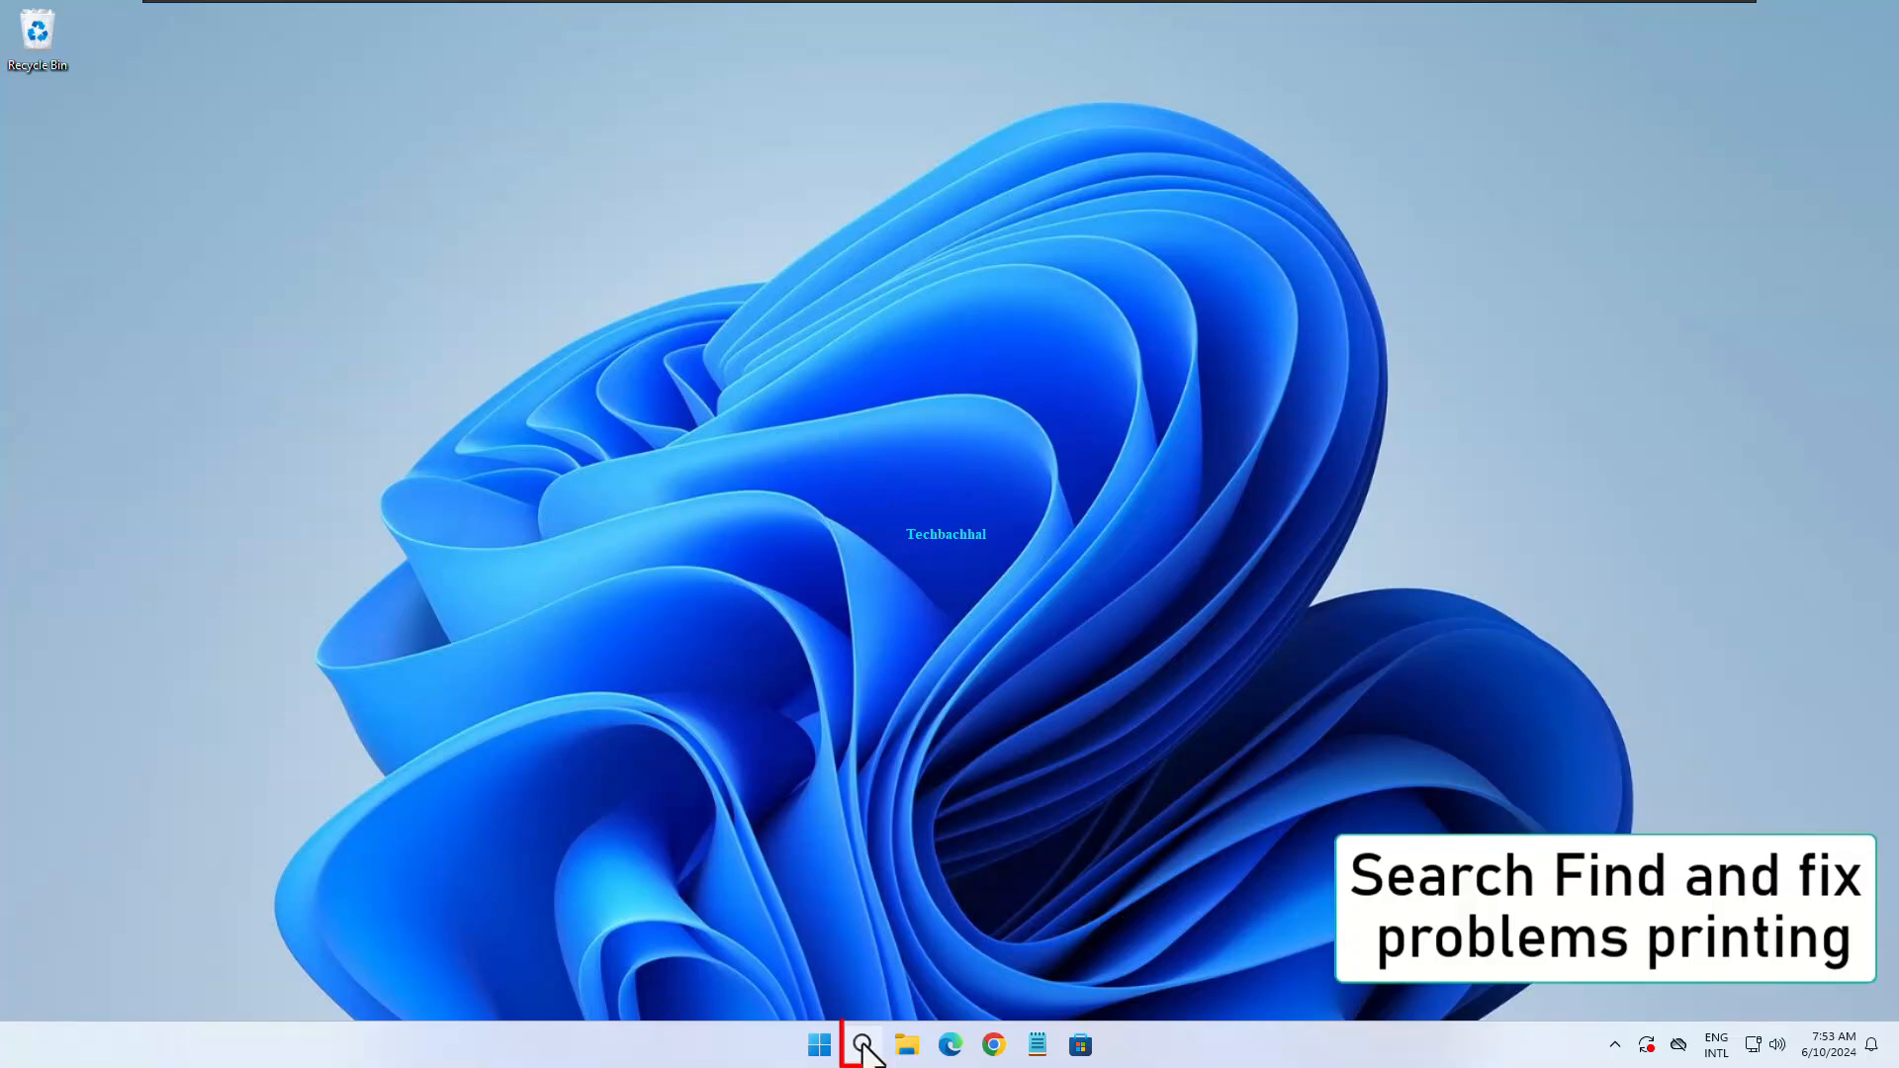
# Search Windows for "find and fix problems with printing", run that Printer troubleshooter and close it once it finishes
pyautogui.click(862, 1046)
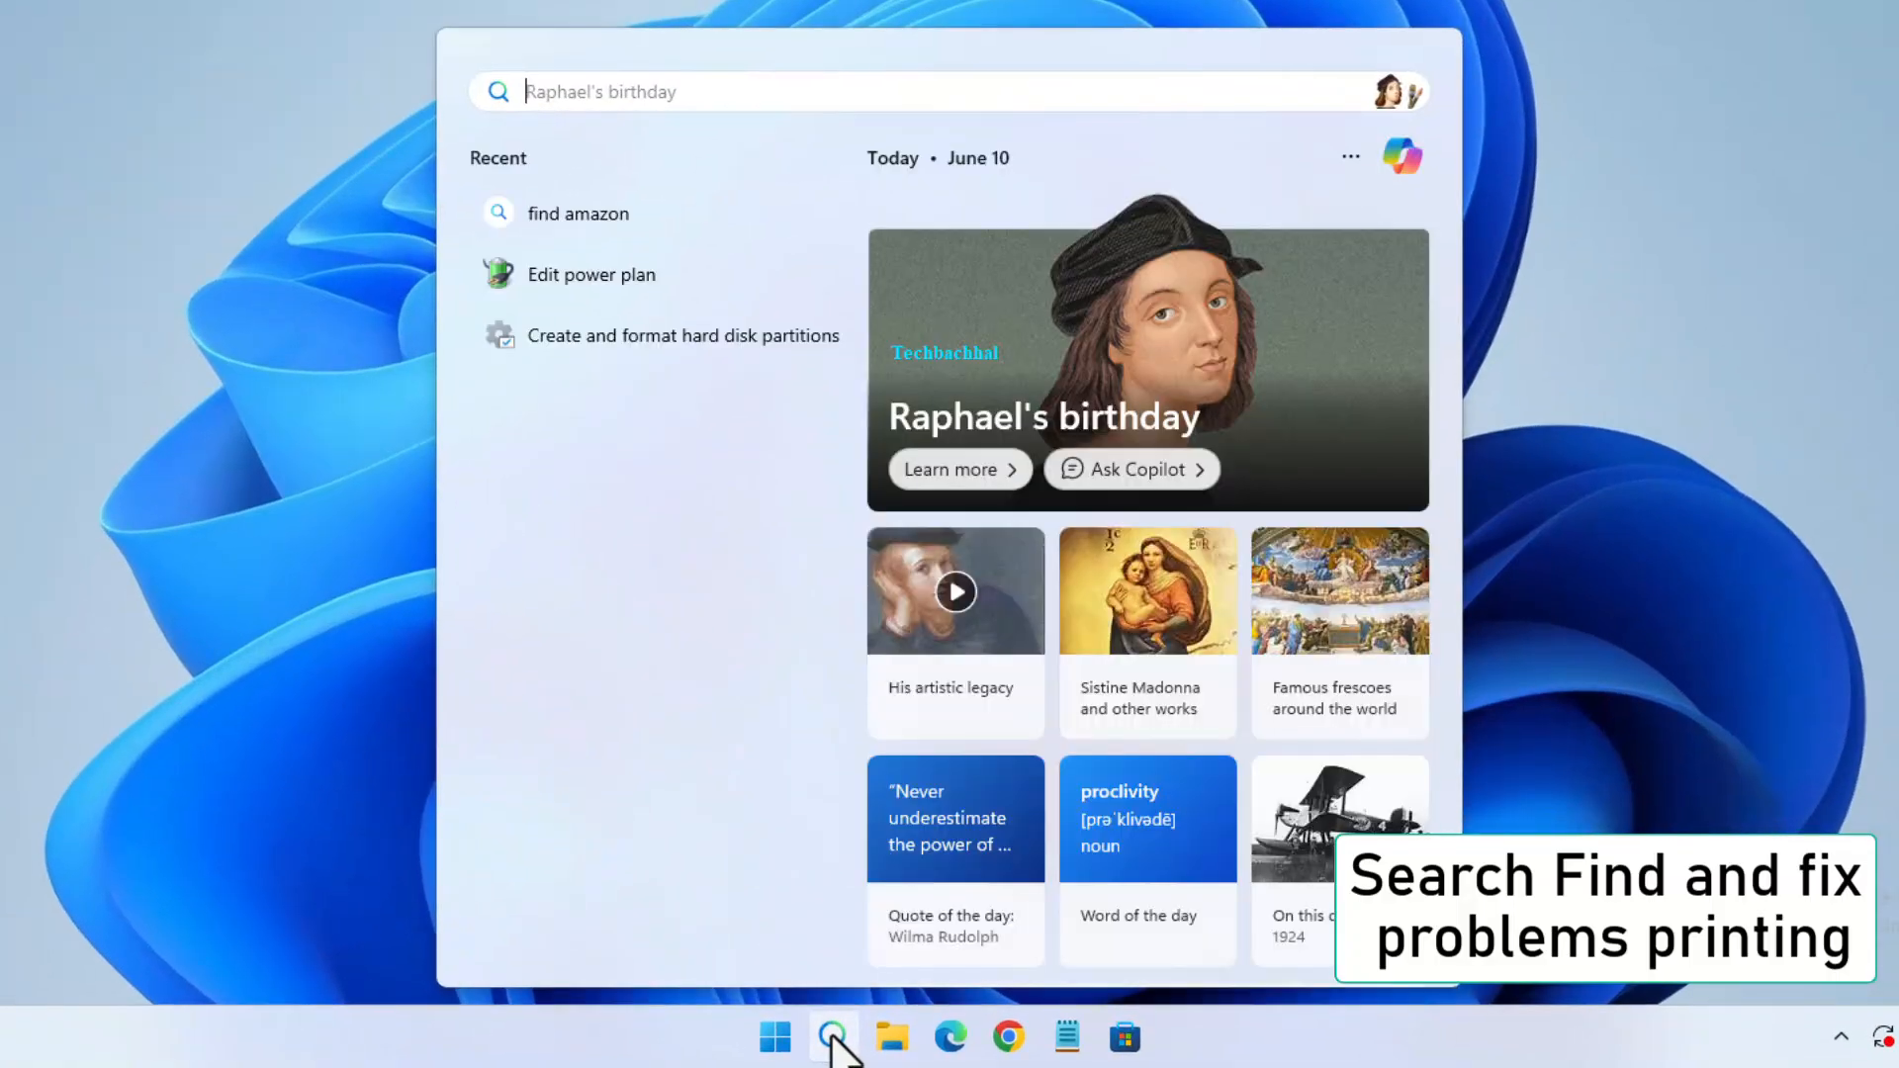
pyautogui.write('find and ')
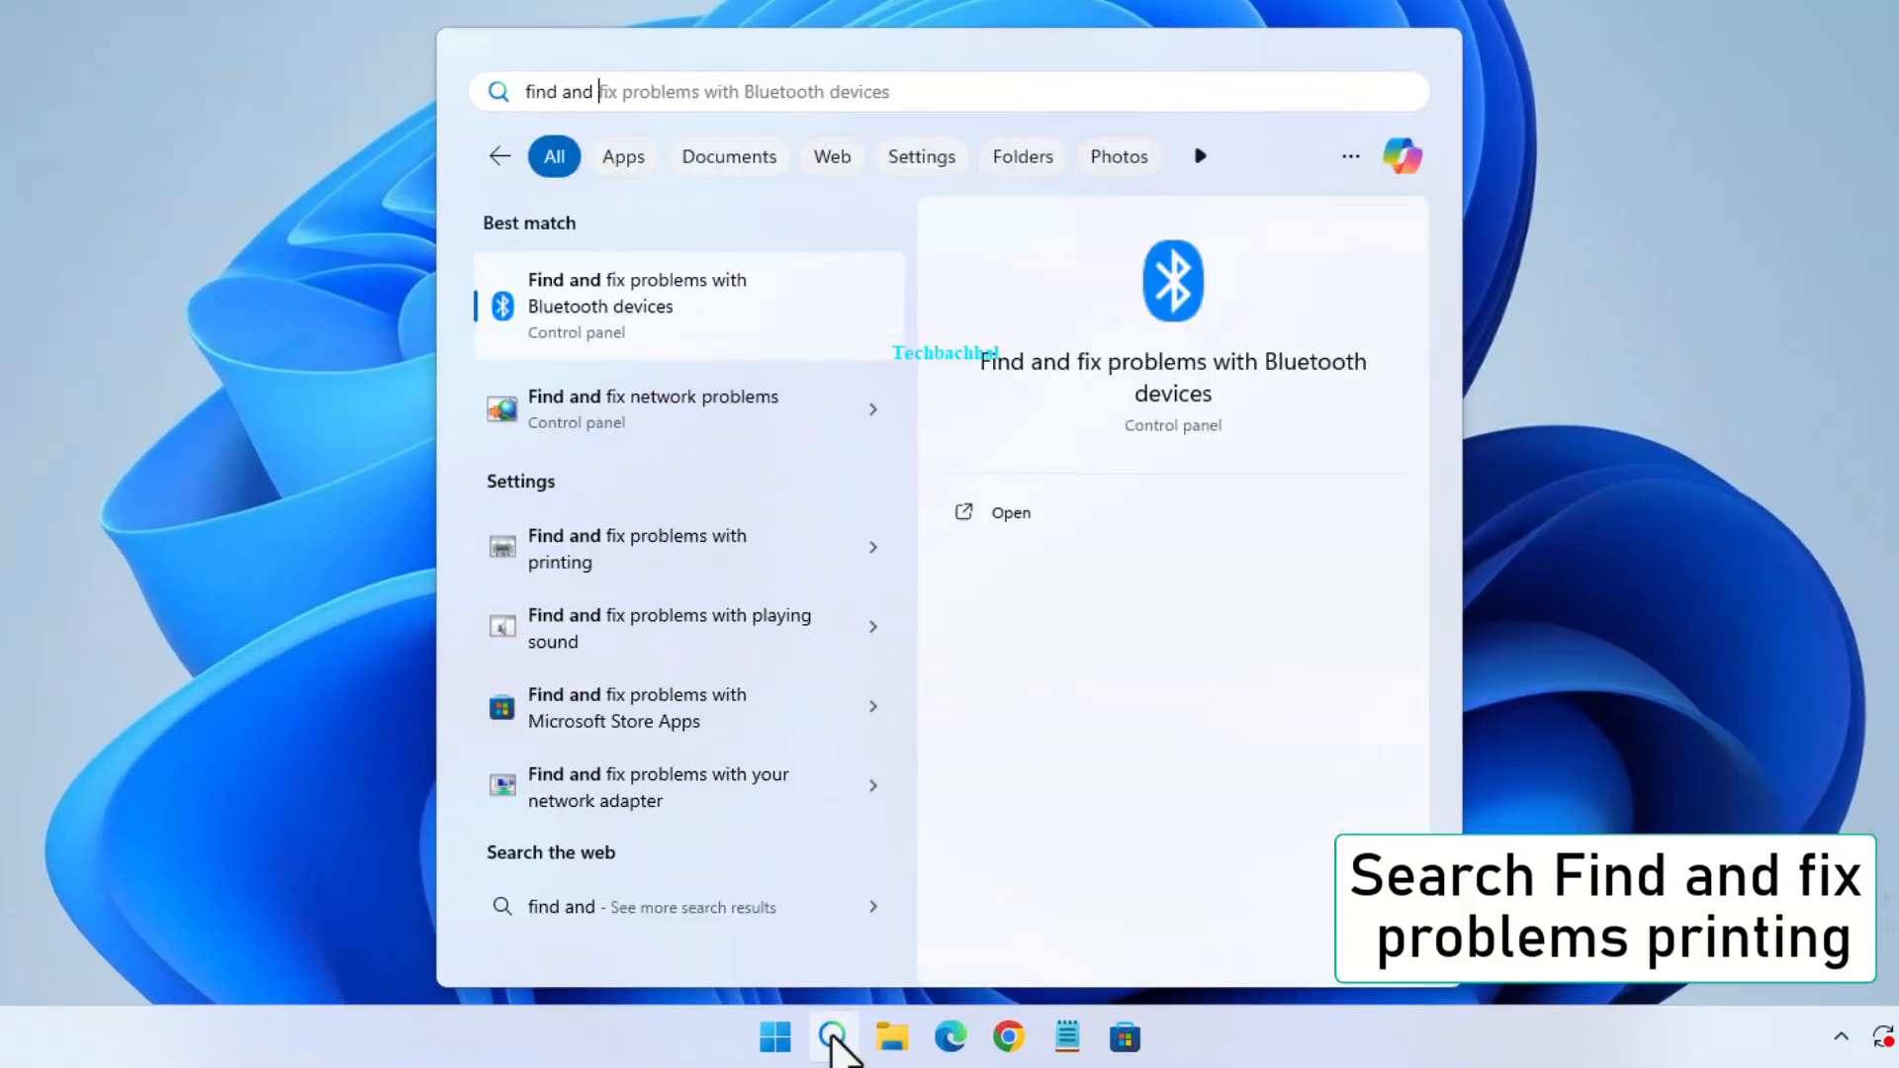
pyautogui.write('fix problems')
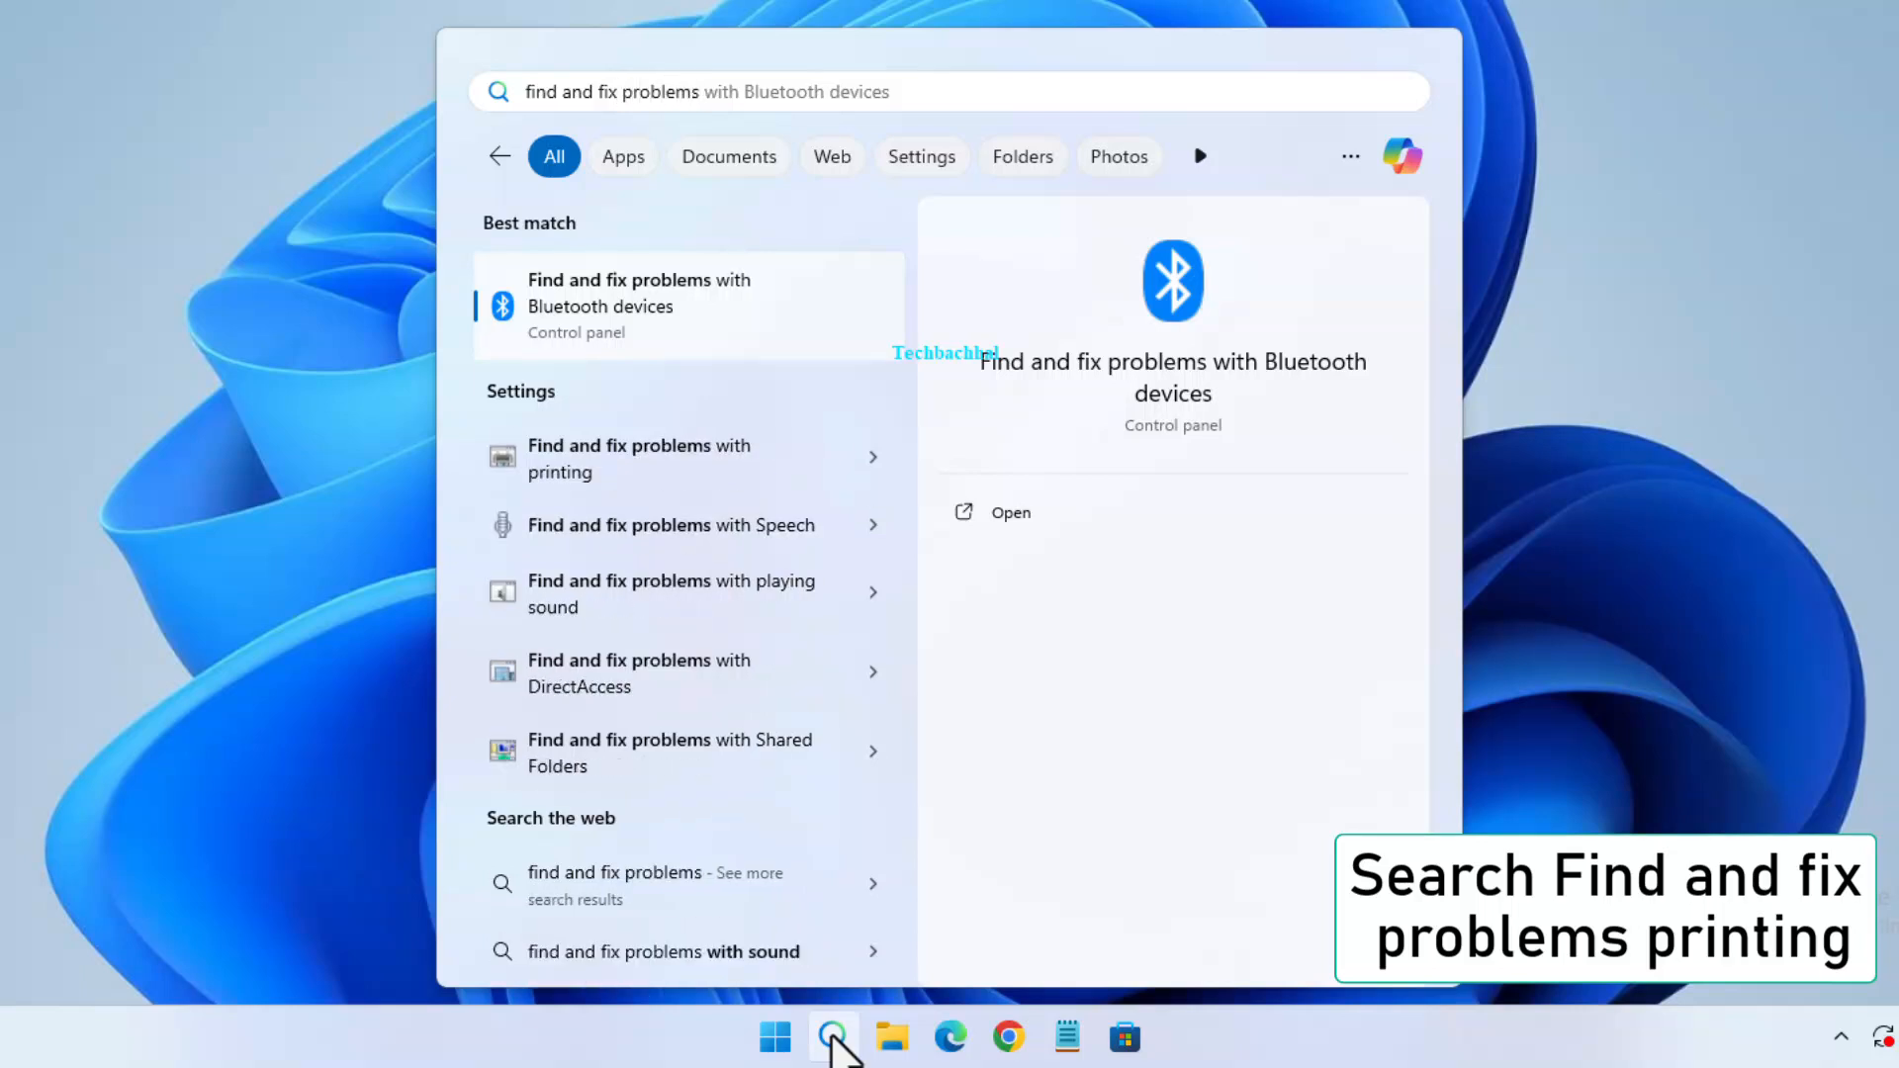
pyautogui.write(' with printing')
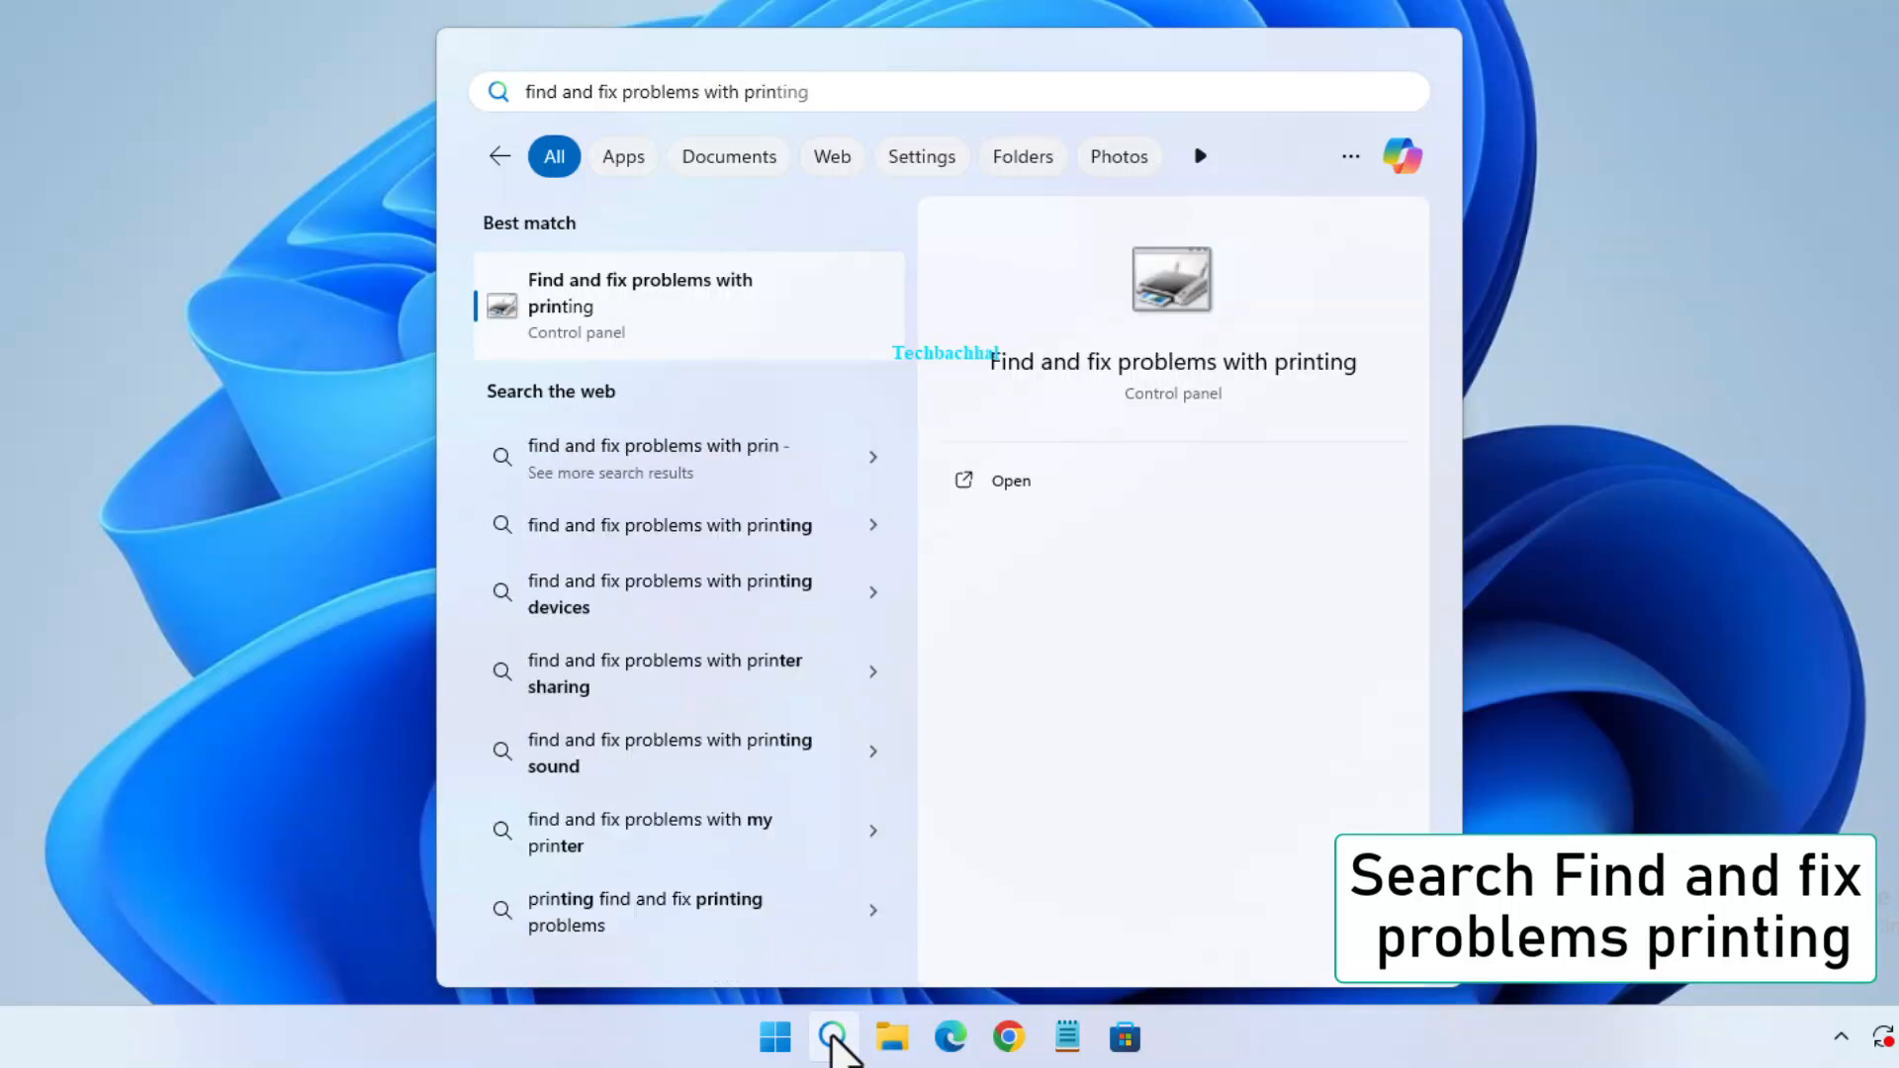
pyautogui.click(672, 302)
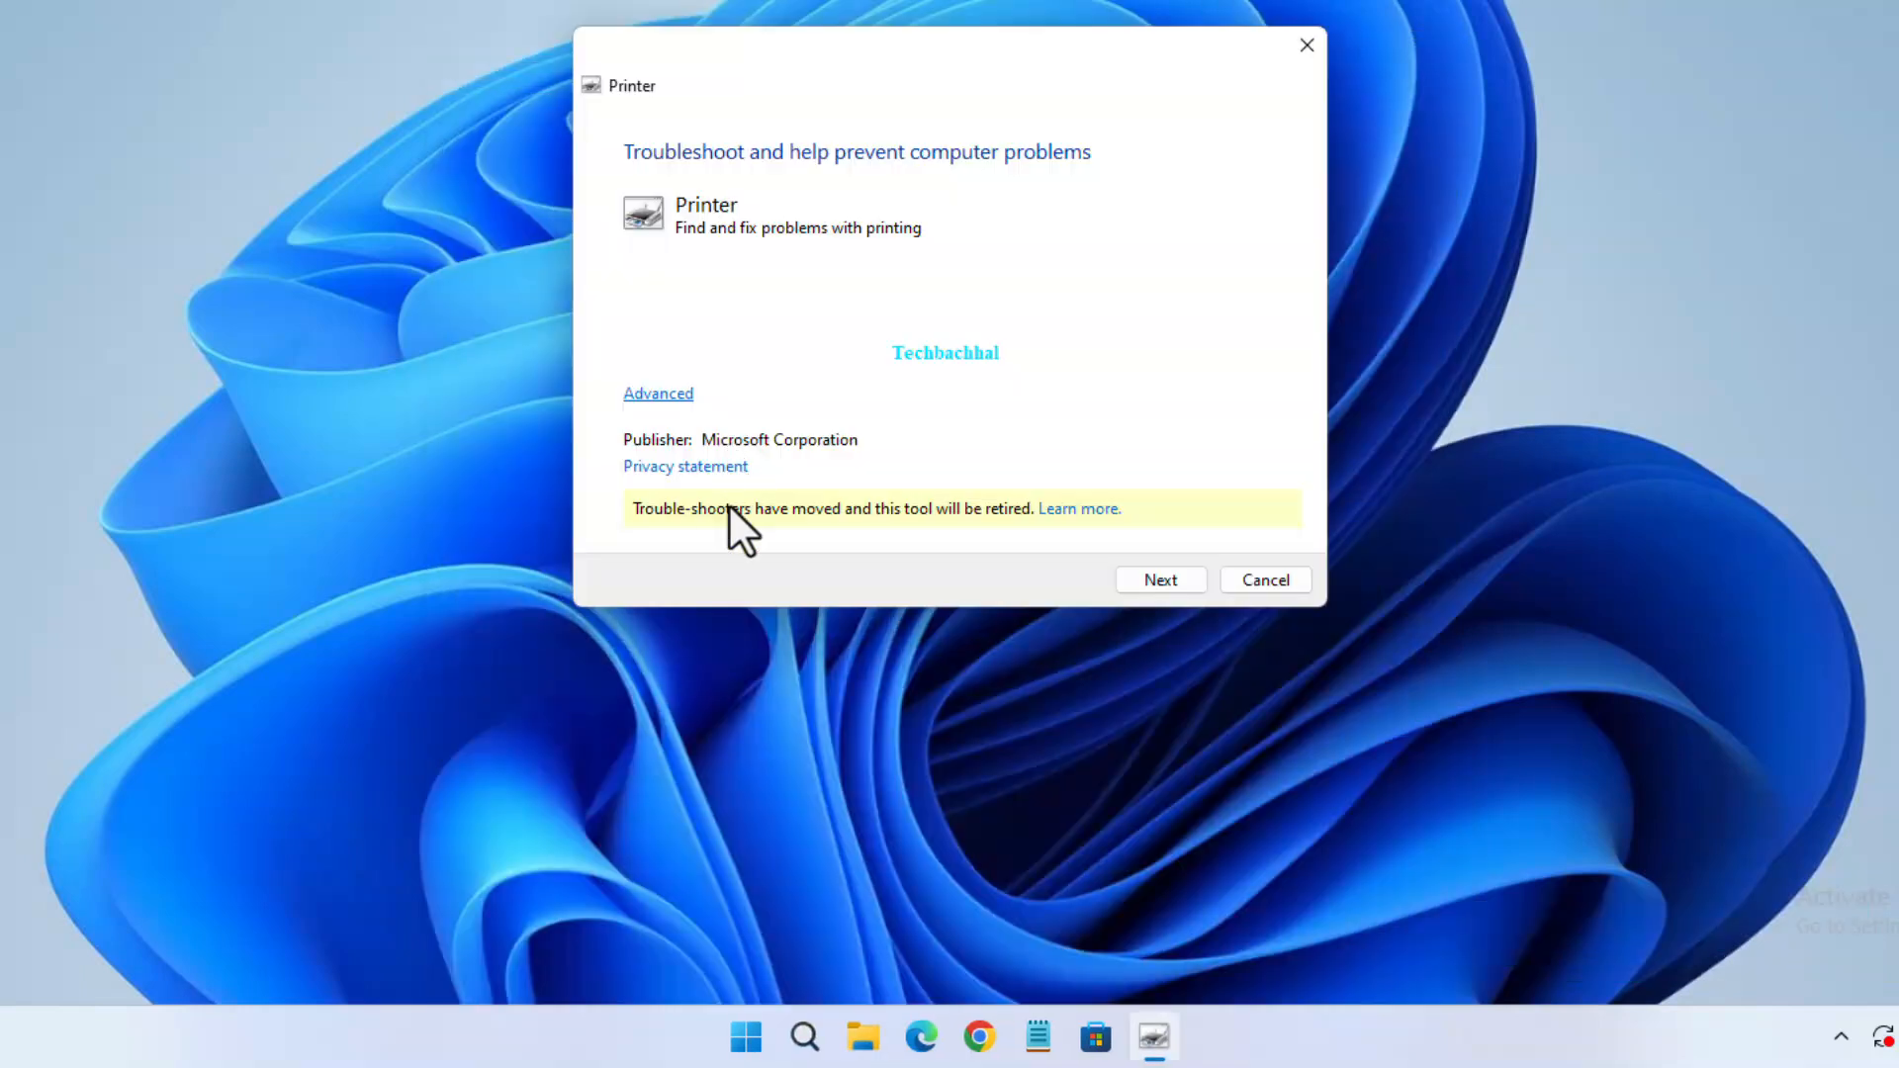
pyautogui.click(1161, 580)
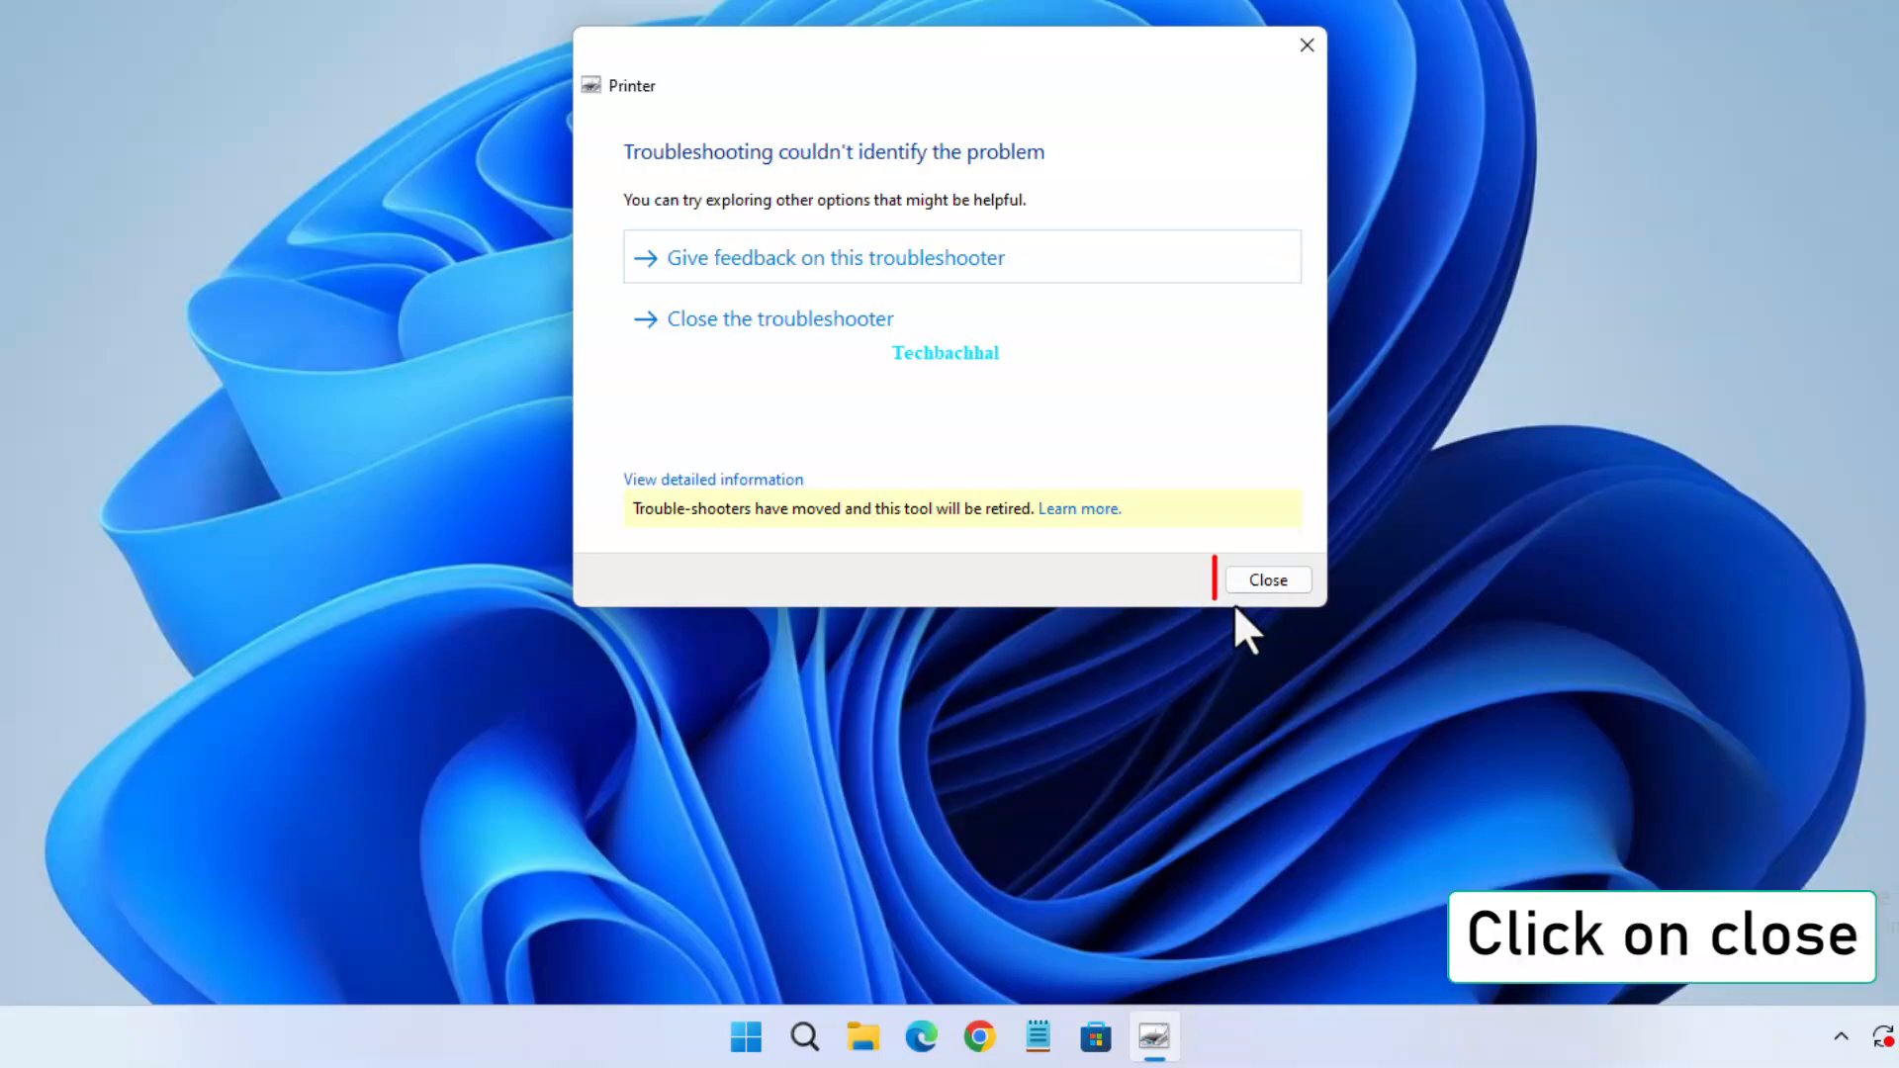
pyautogui.click(1262, 581)
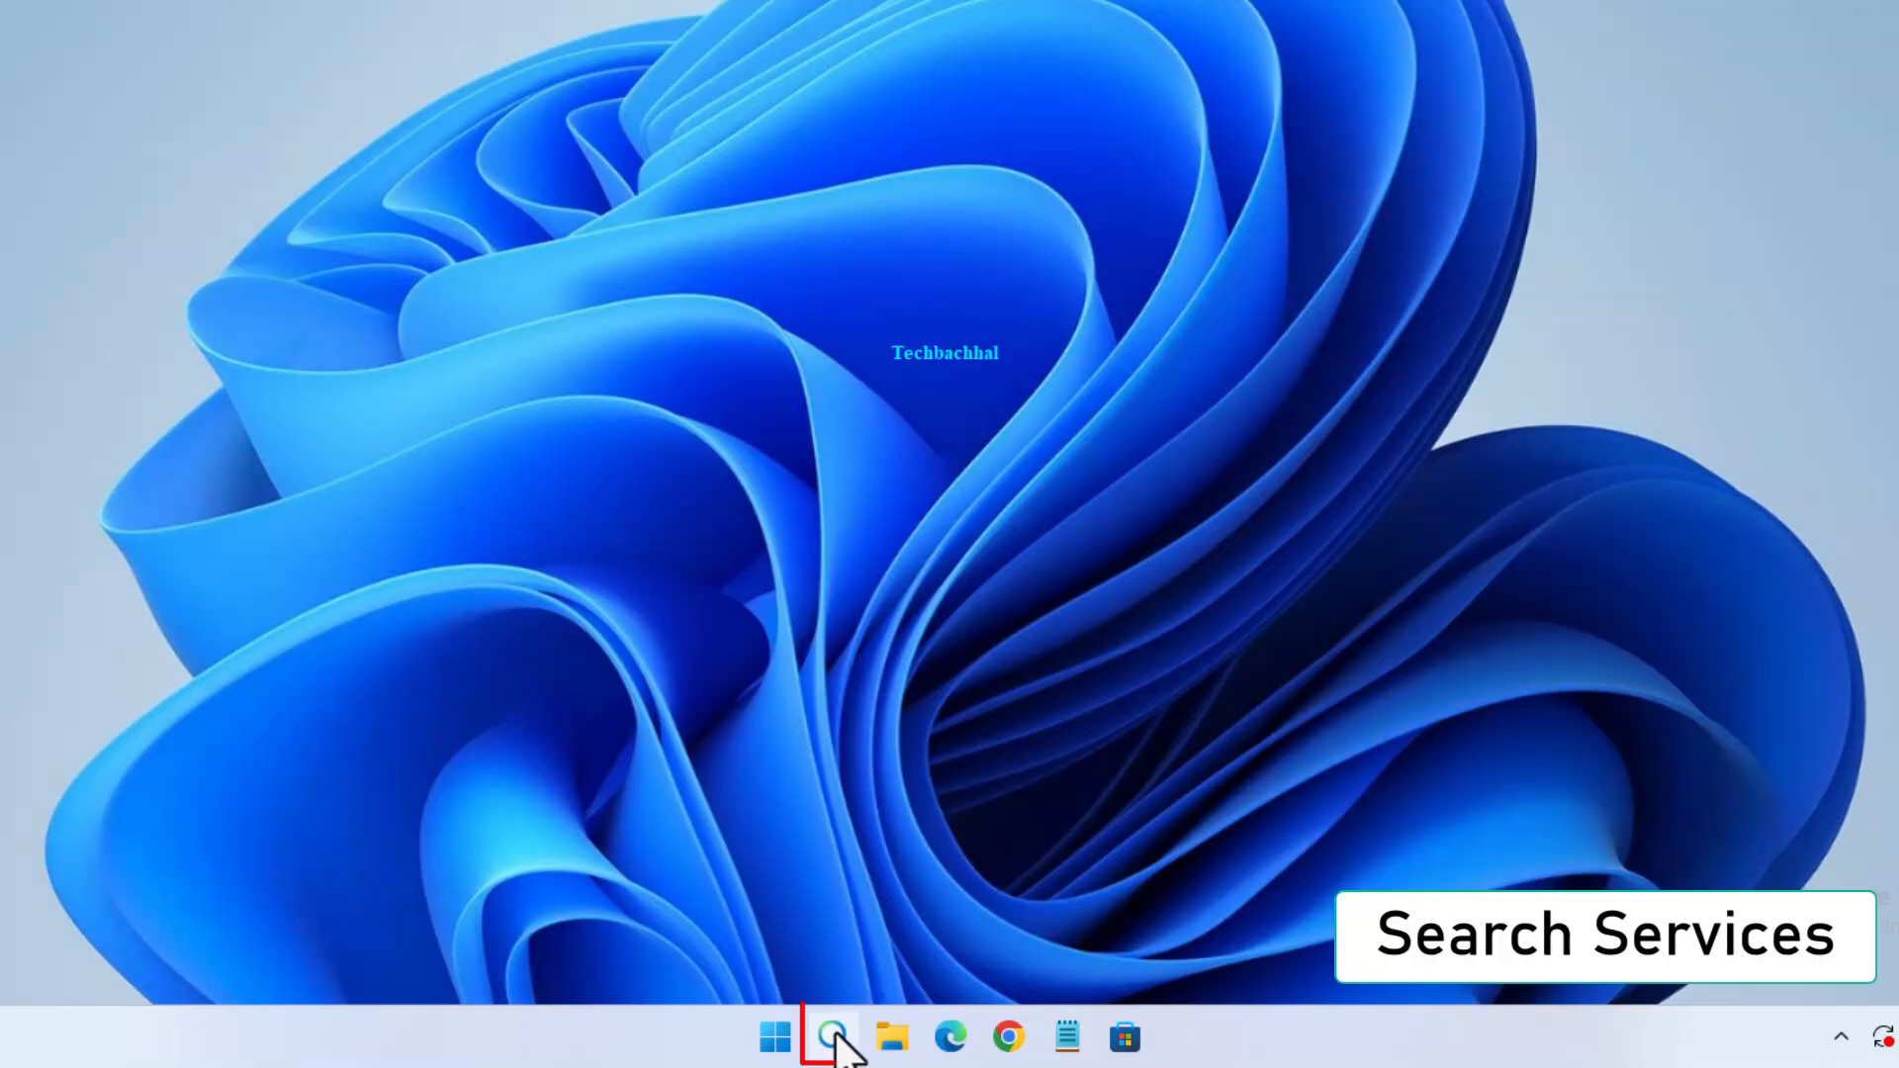
# Search Windows for "services" and open the Services console
pyautogui.click(834, 1035)
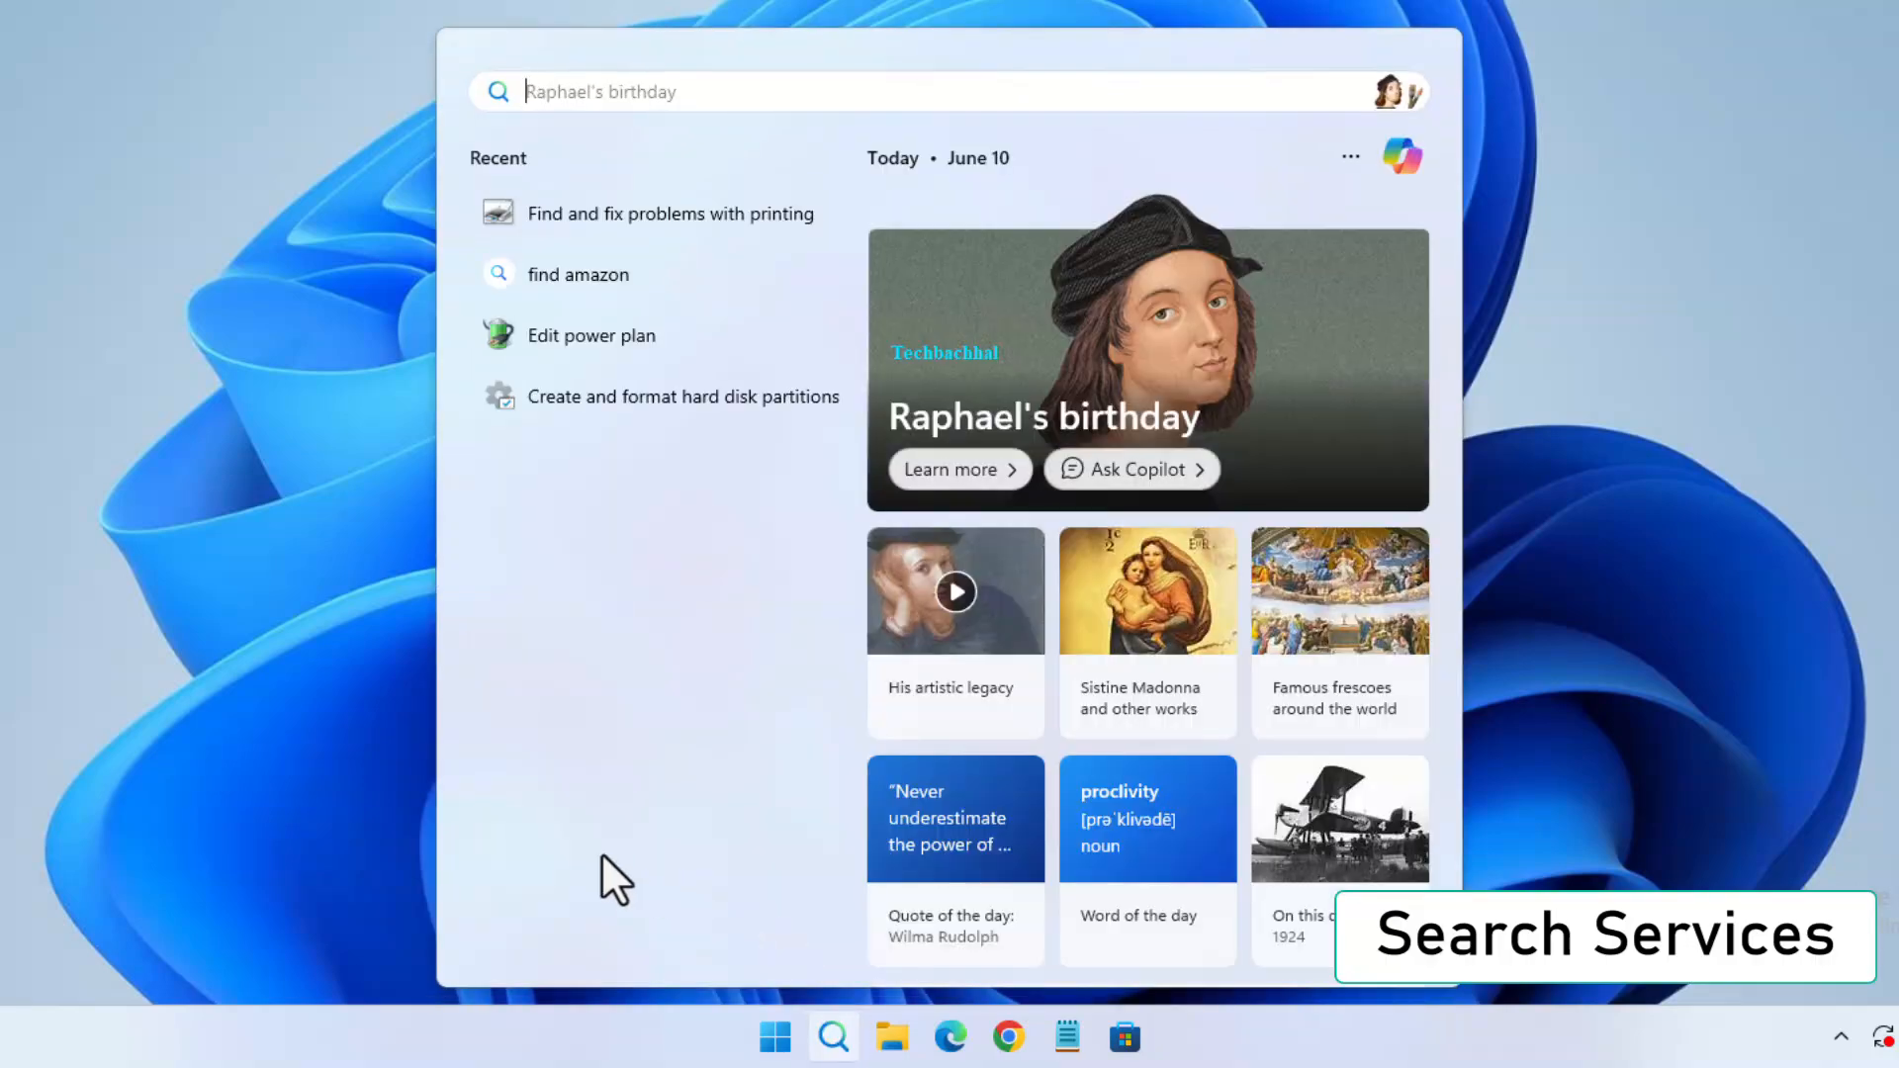
pyautogui.write('services')
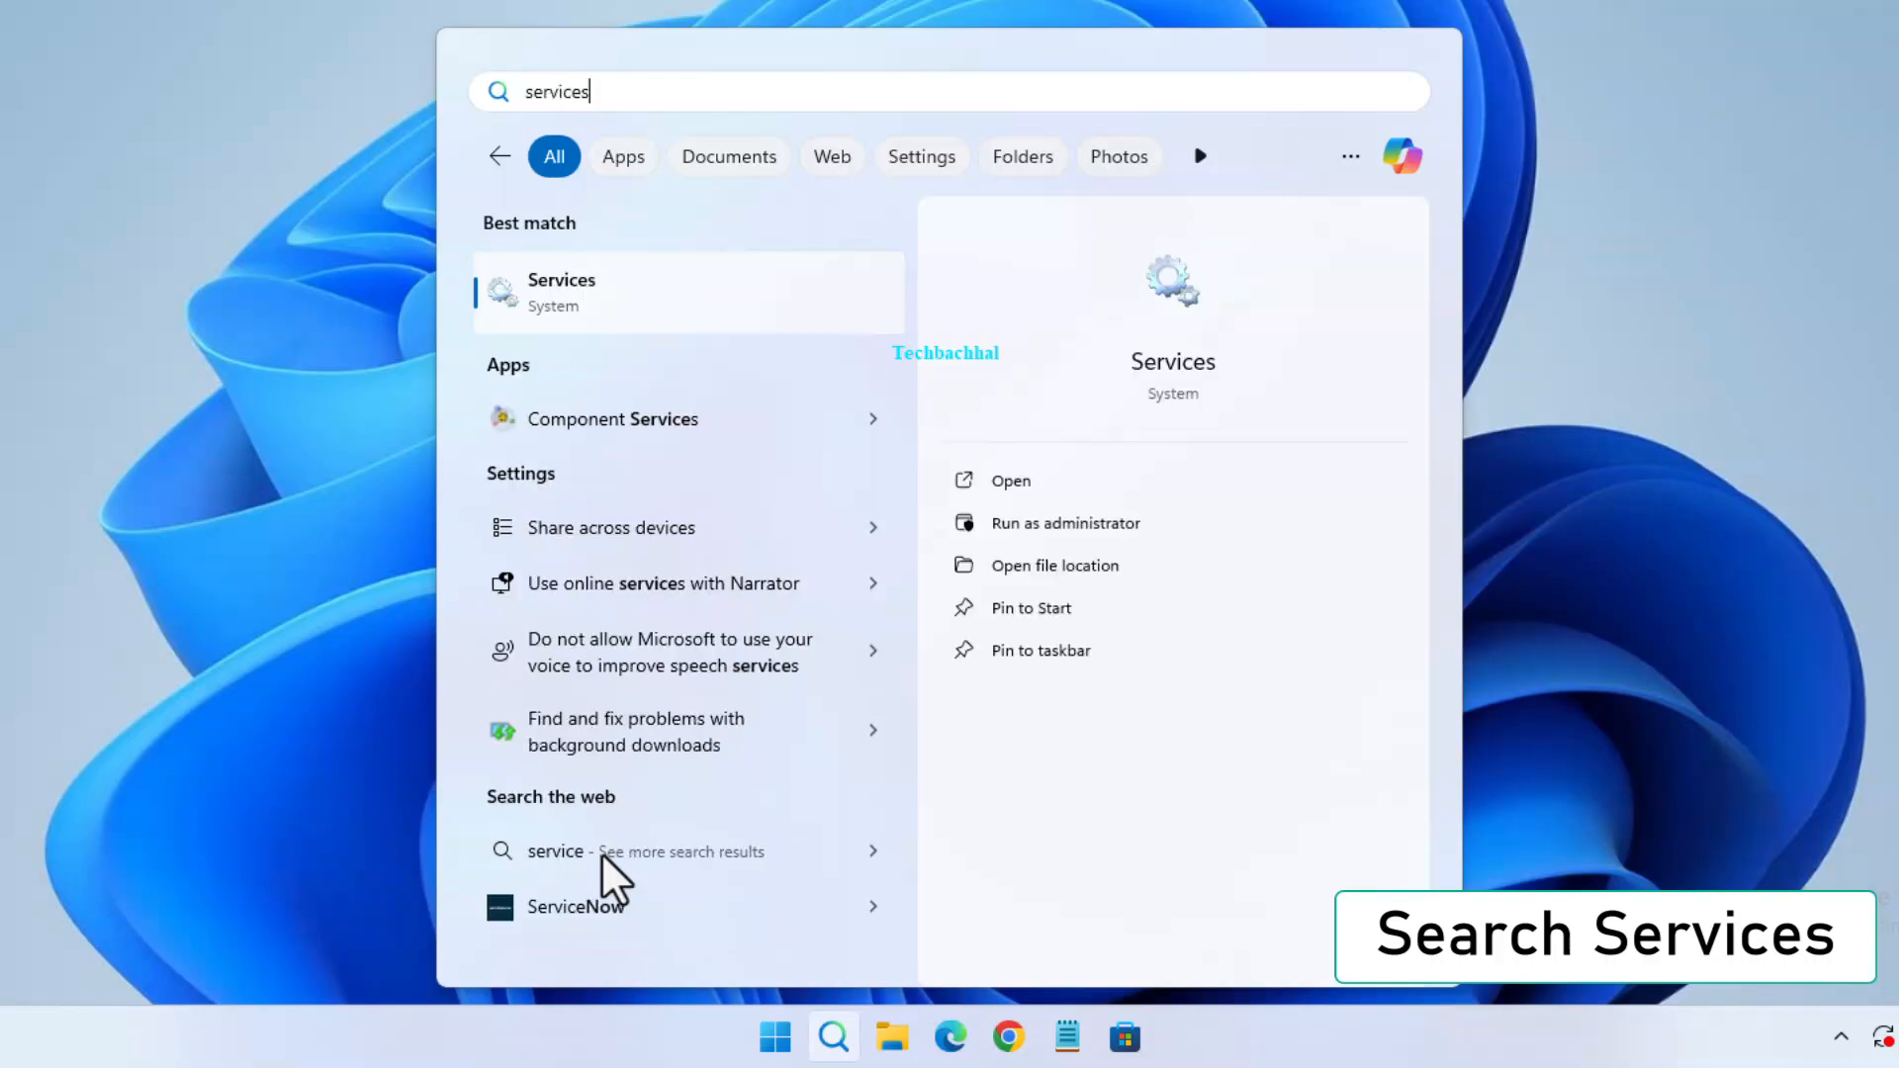
pyautogui.click(578, 291)
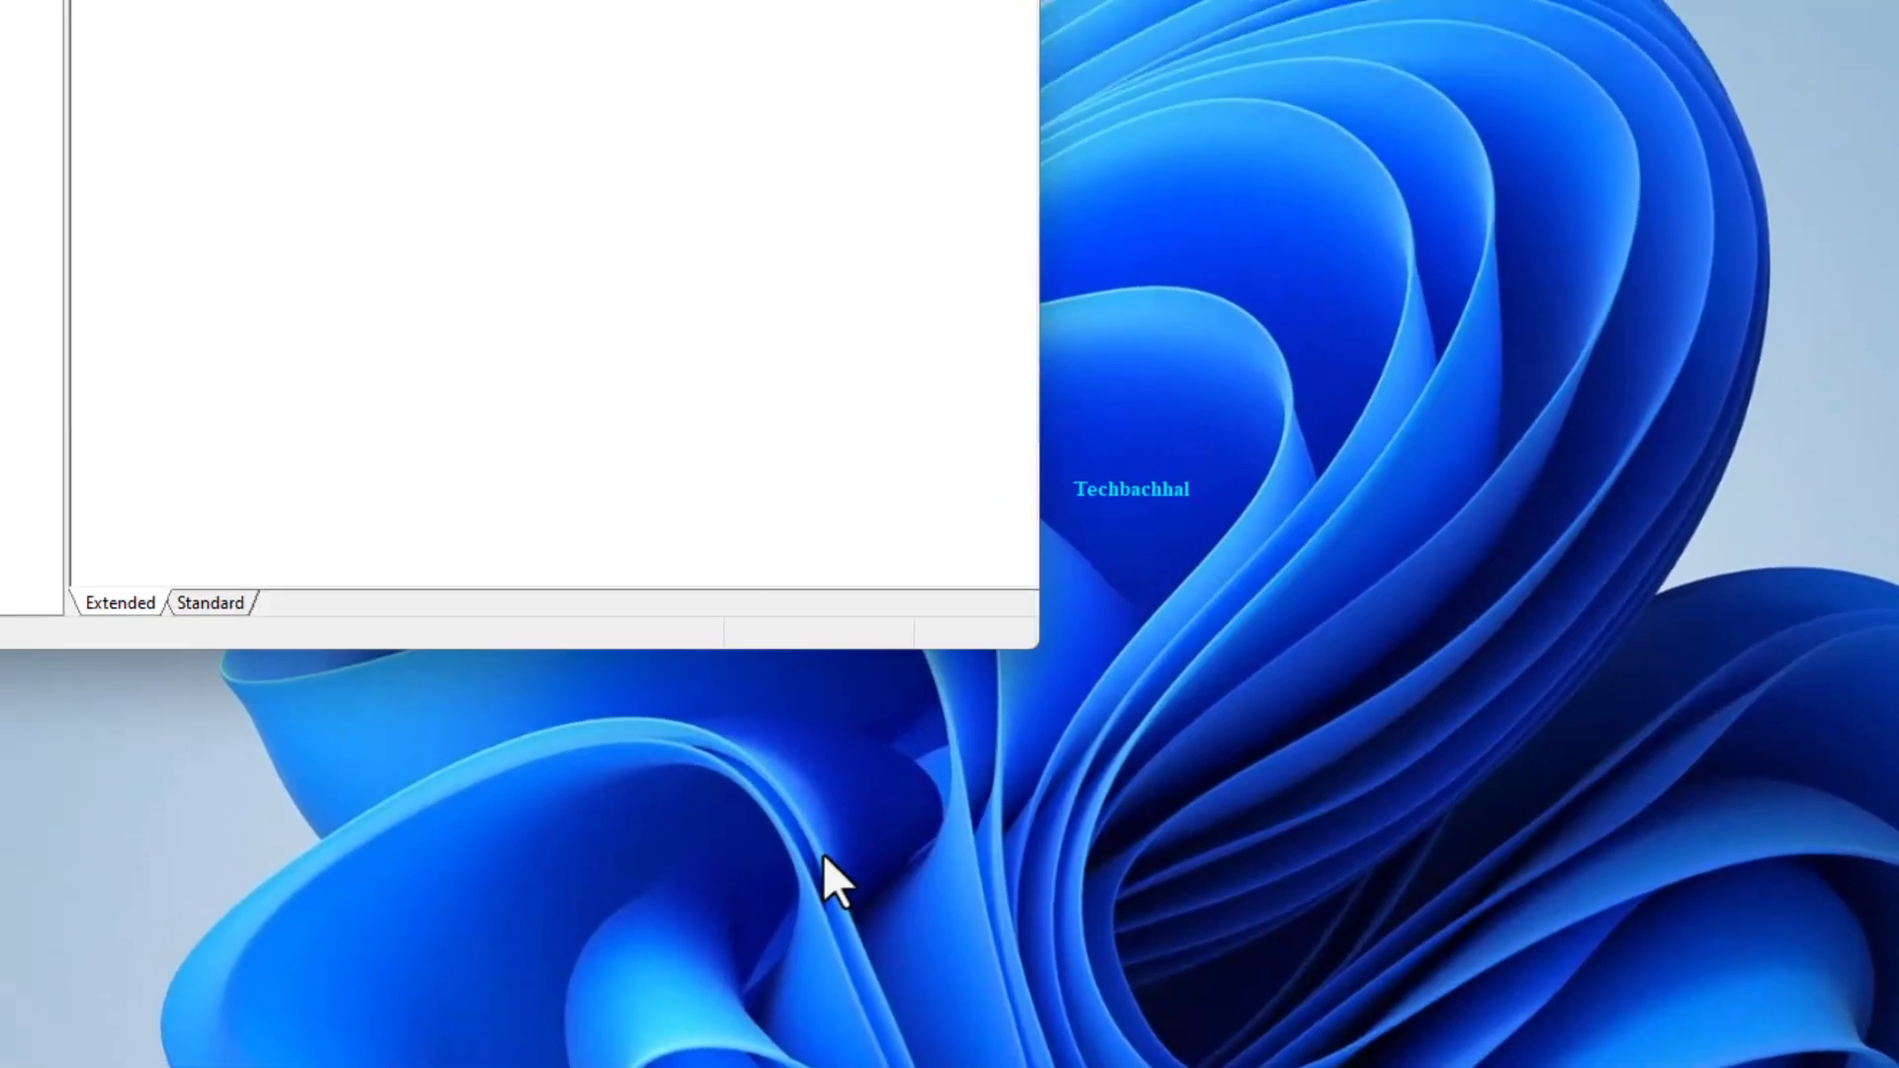
# Open and confirm the Print Spooler service's properties, and restart the service
pyautogui.scroll(-20, 941, 846)
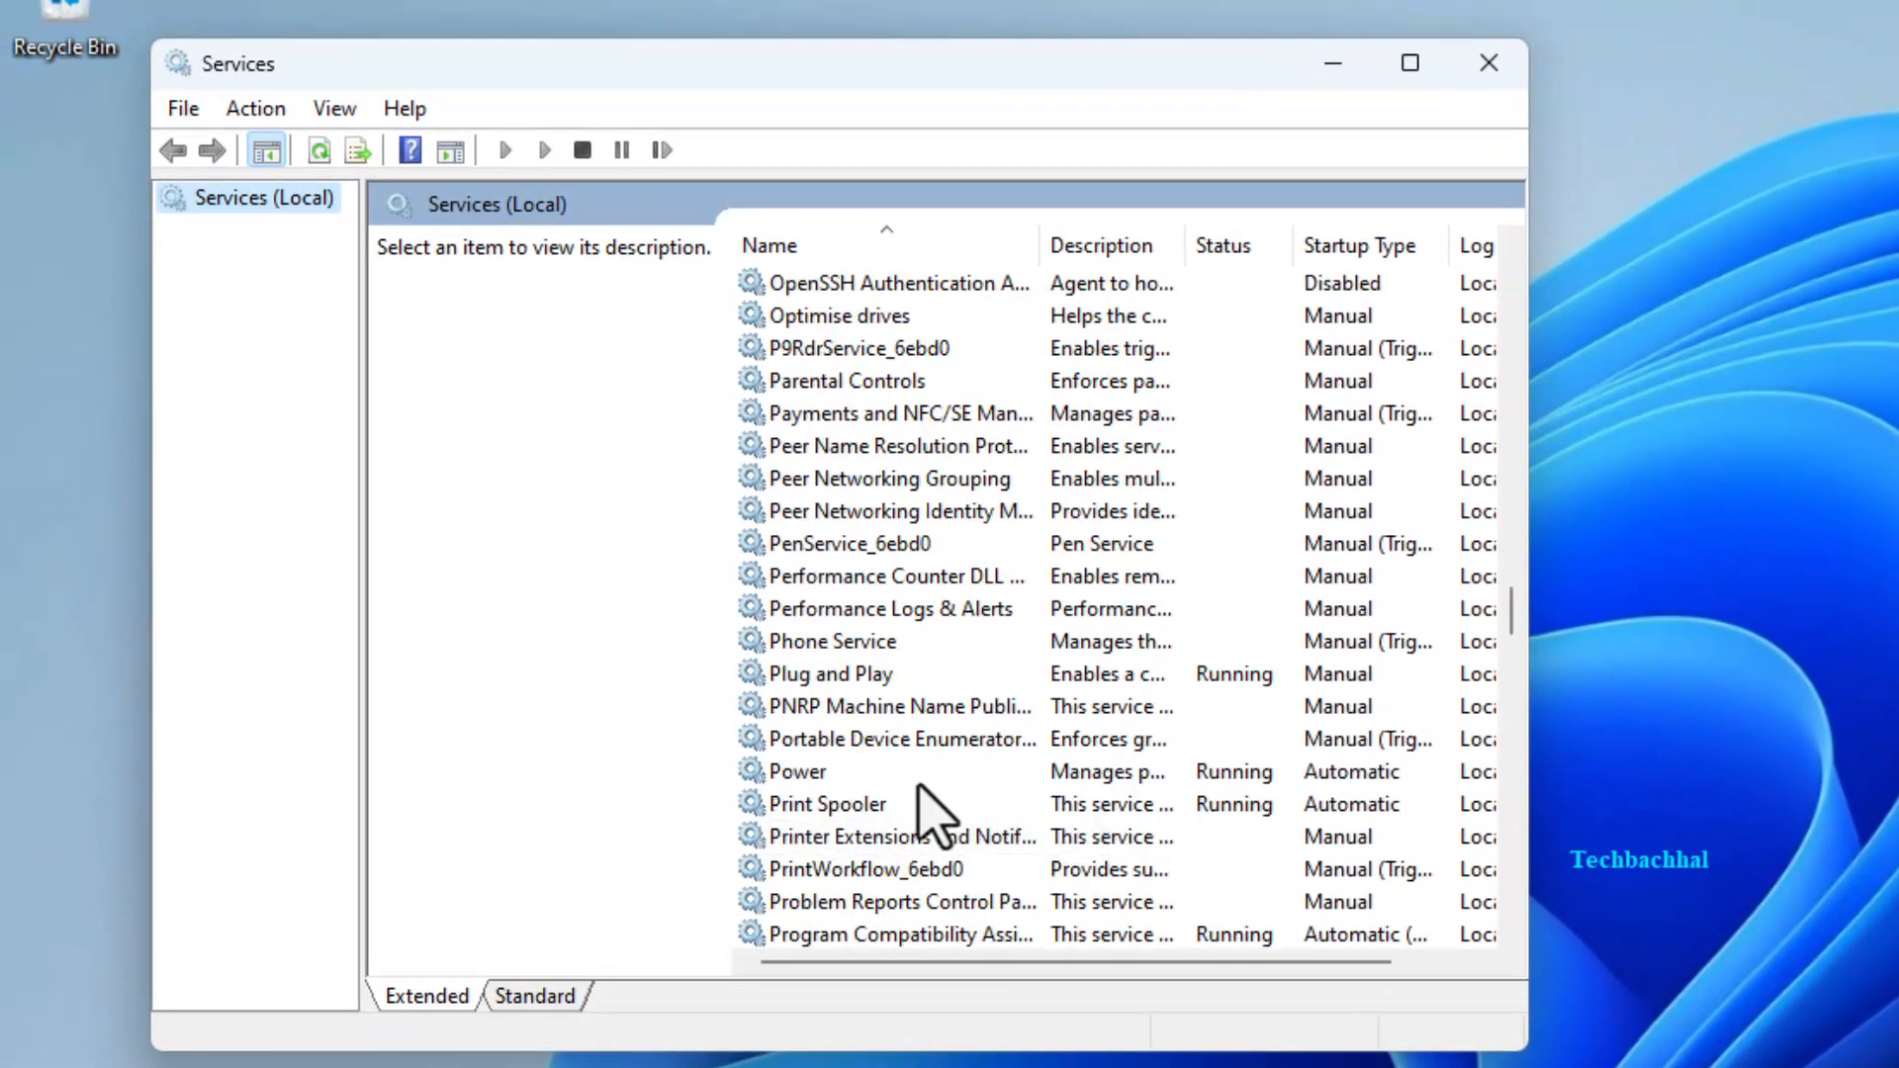
pyautogui.click(870, 804)
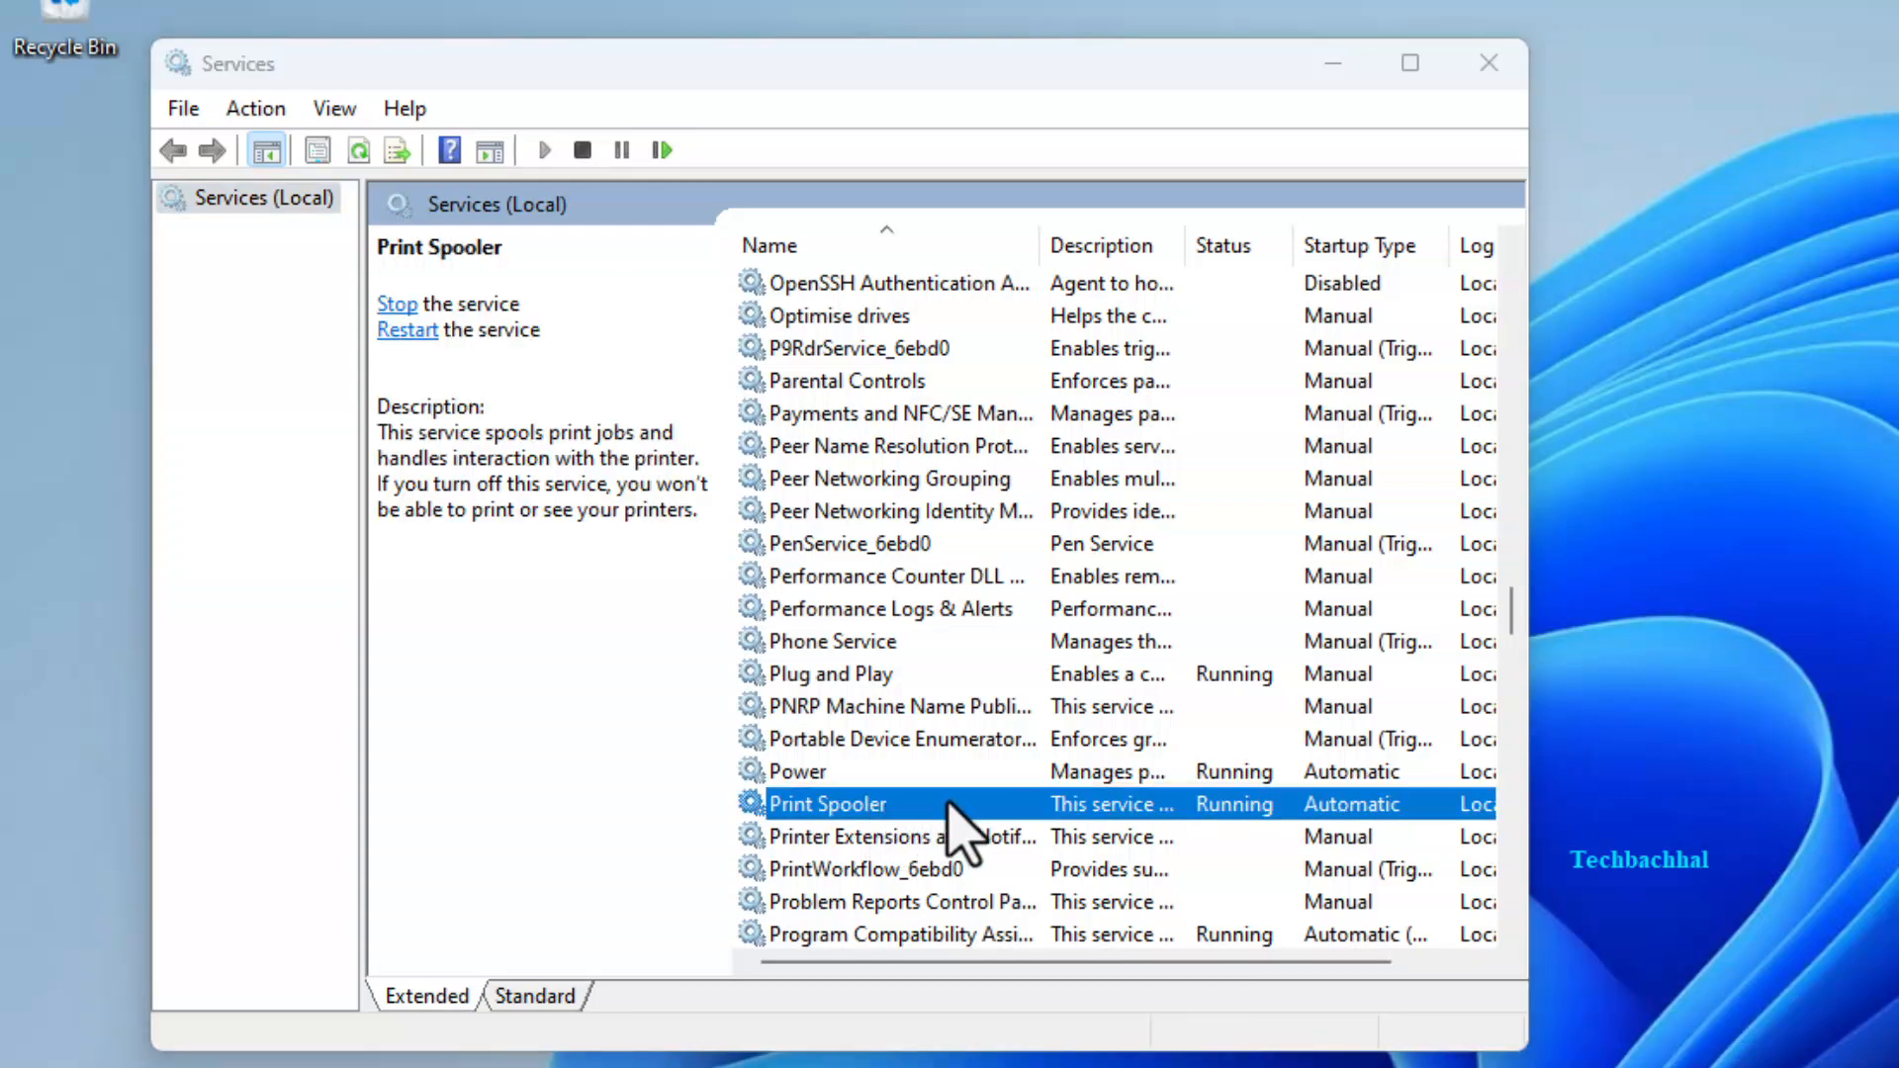
pyautogui.doubleClick(947, 804)
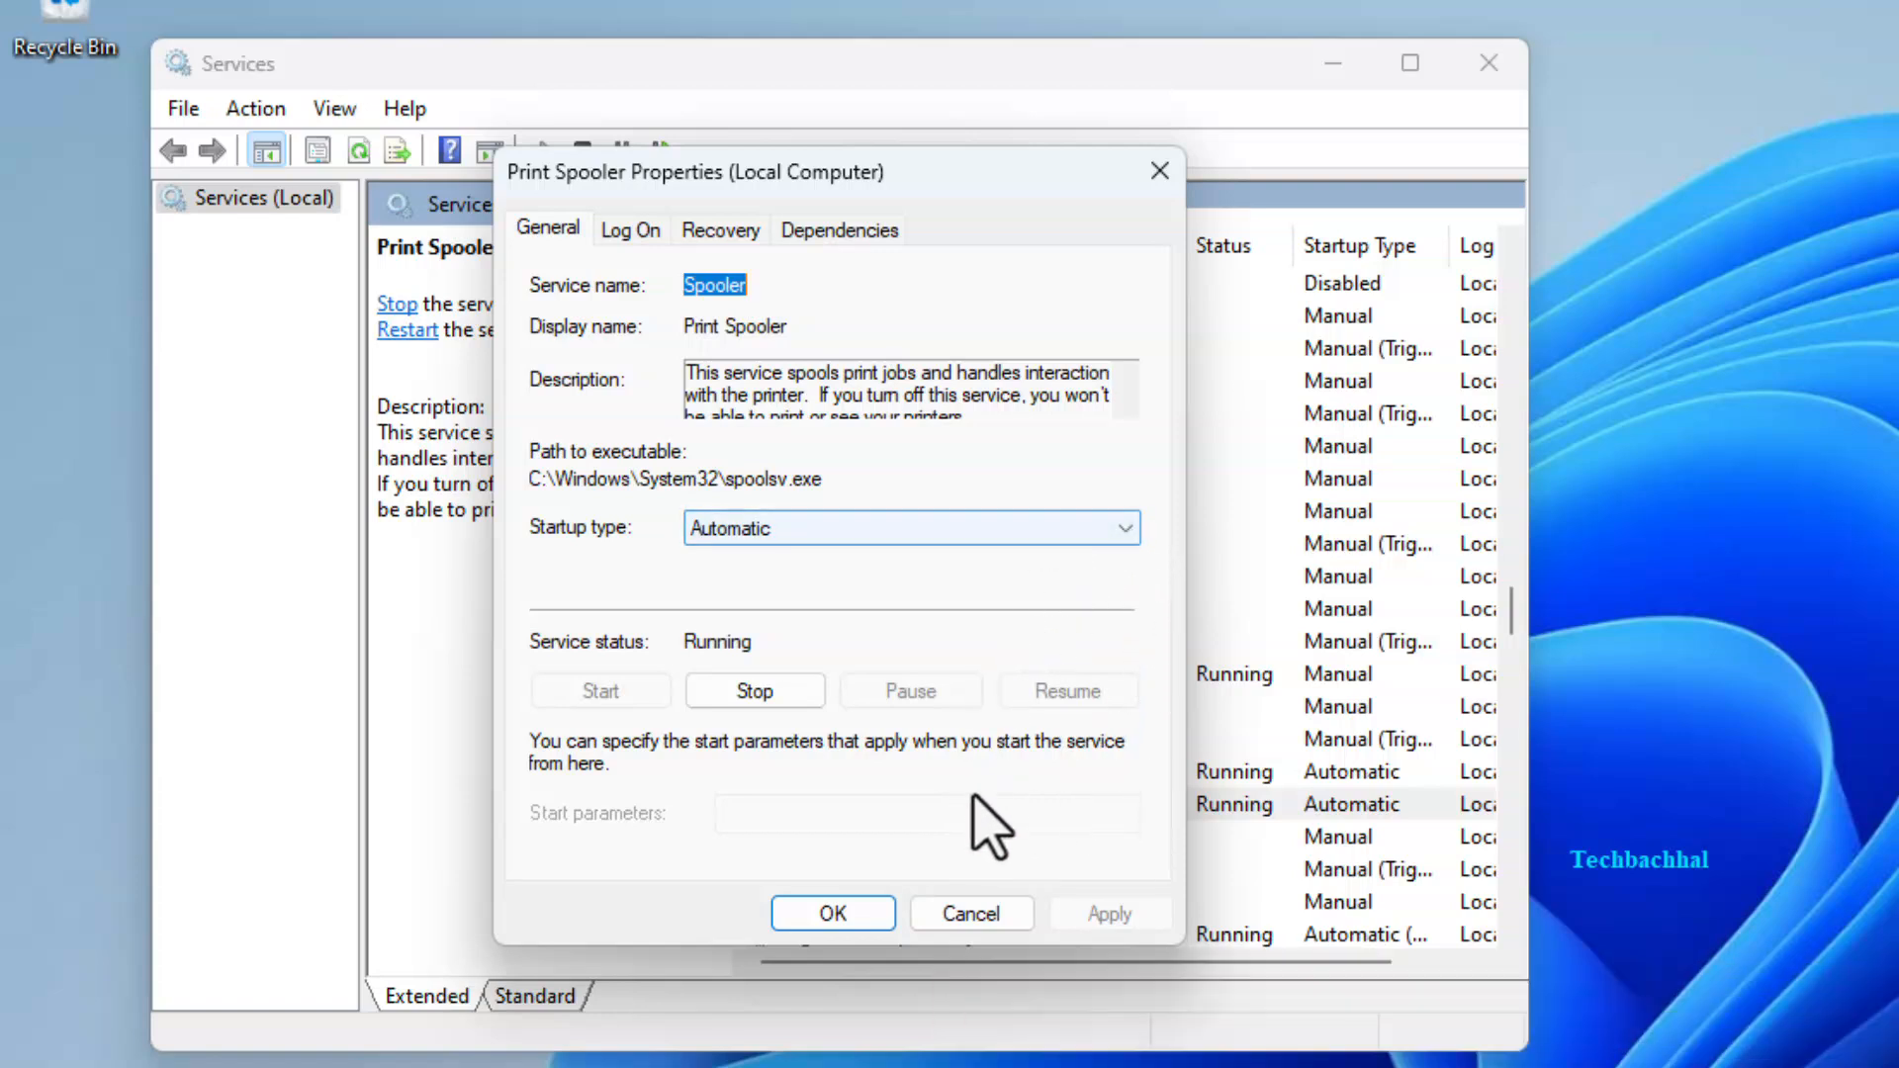
pyautogui.click(833, 914)
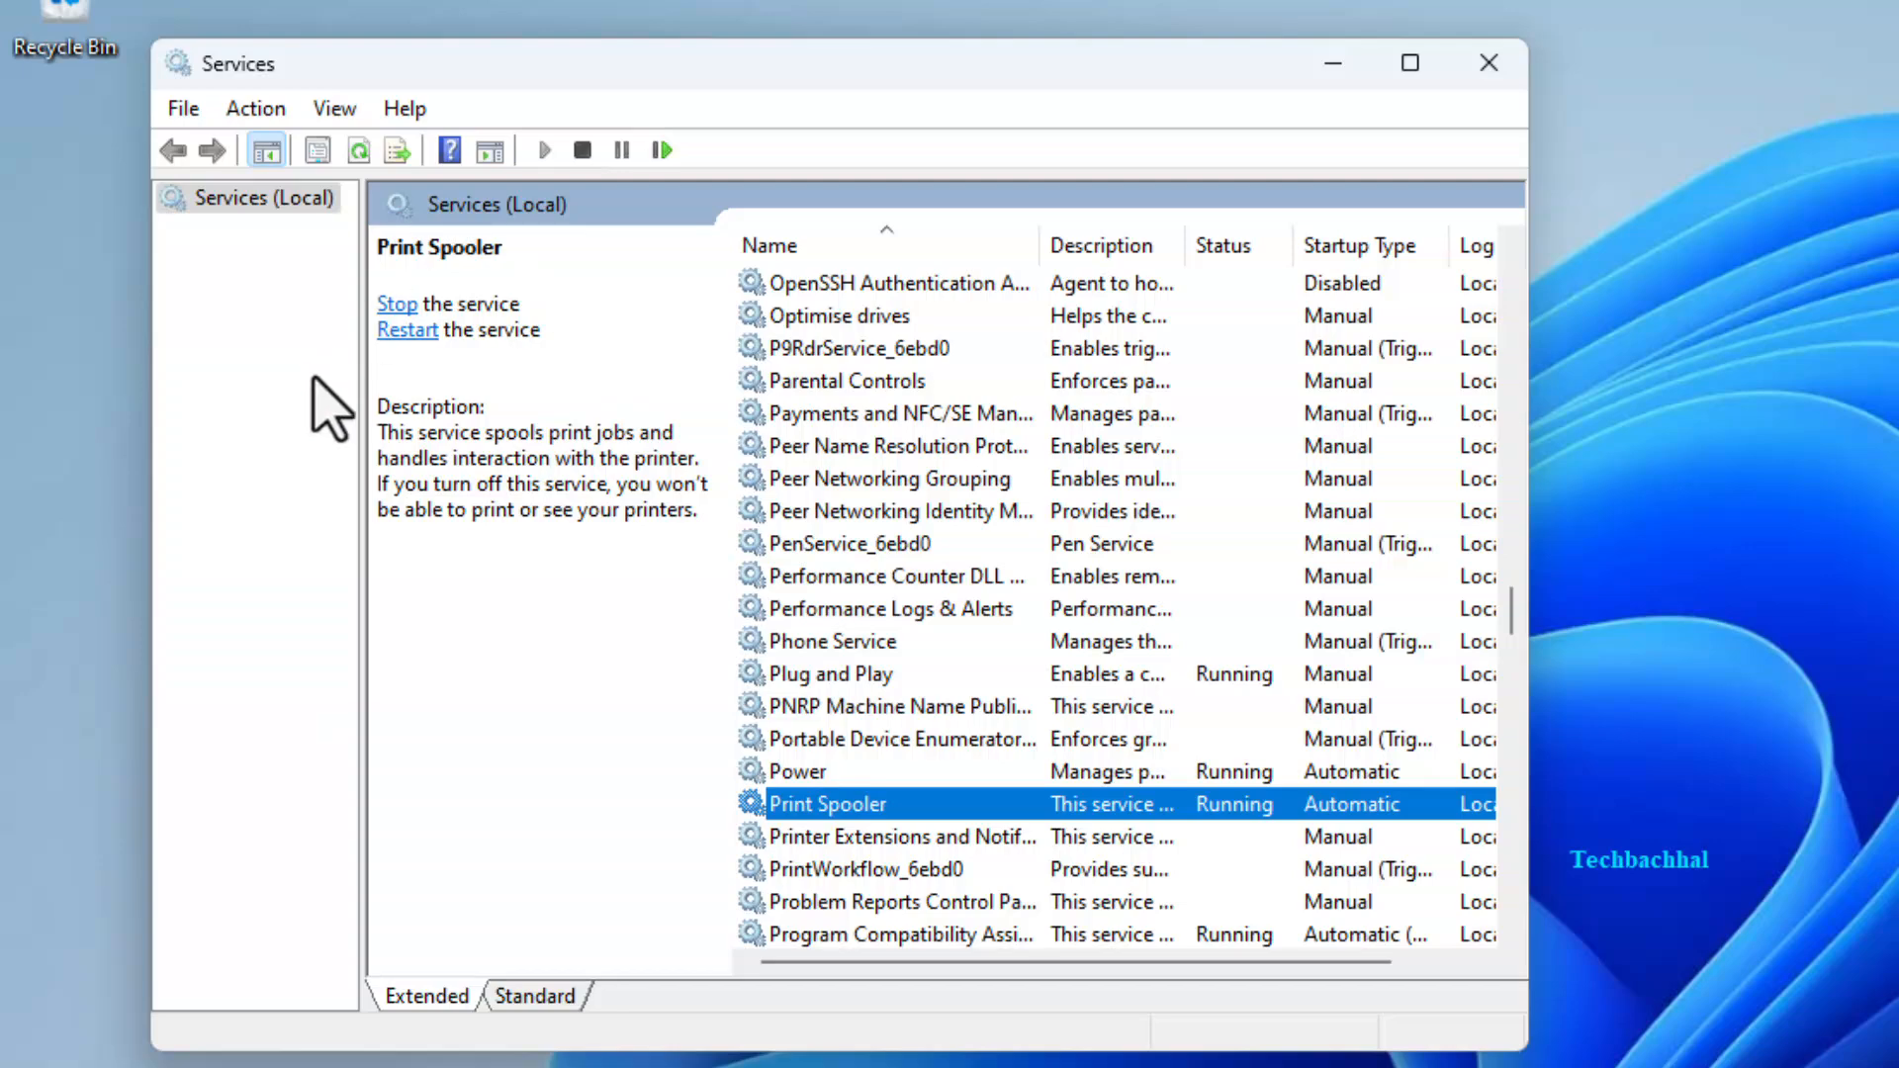
pyautogui.click(400, 331)
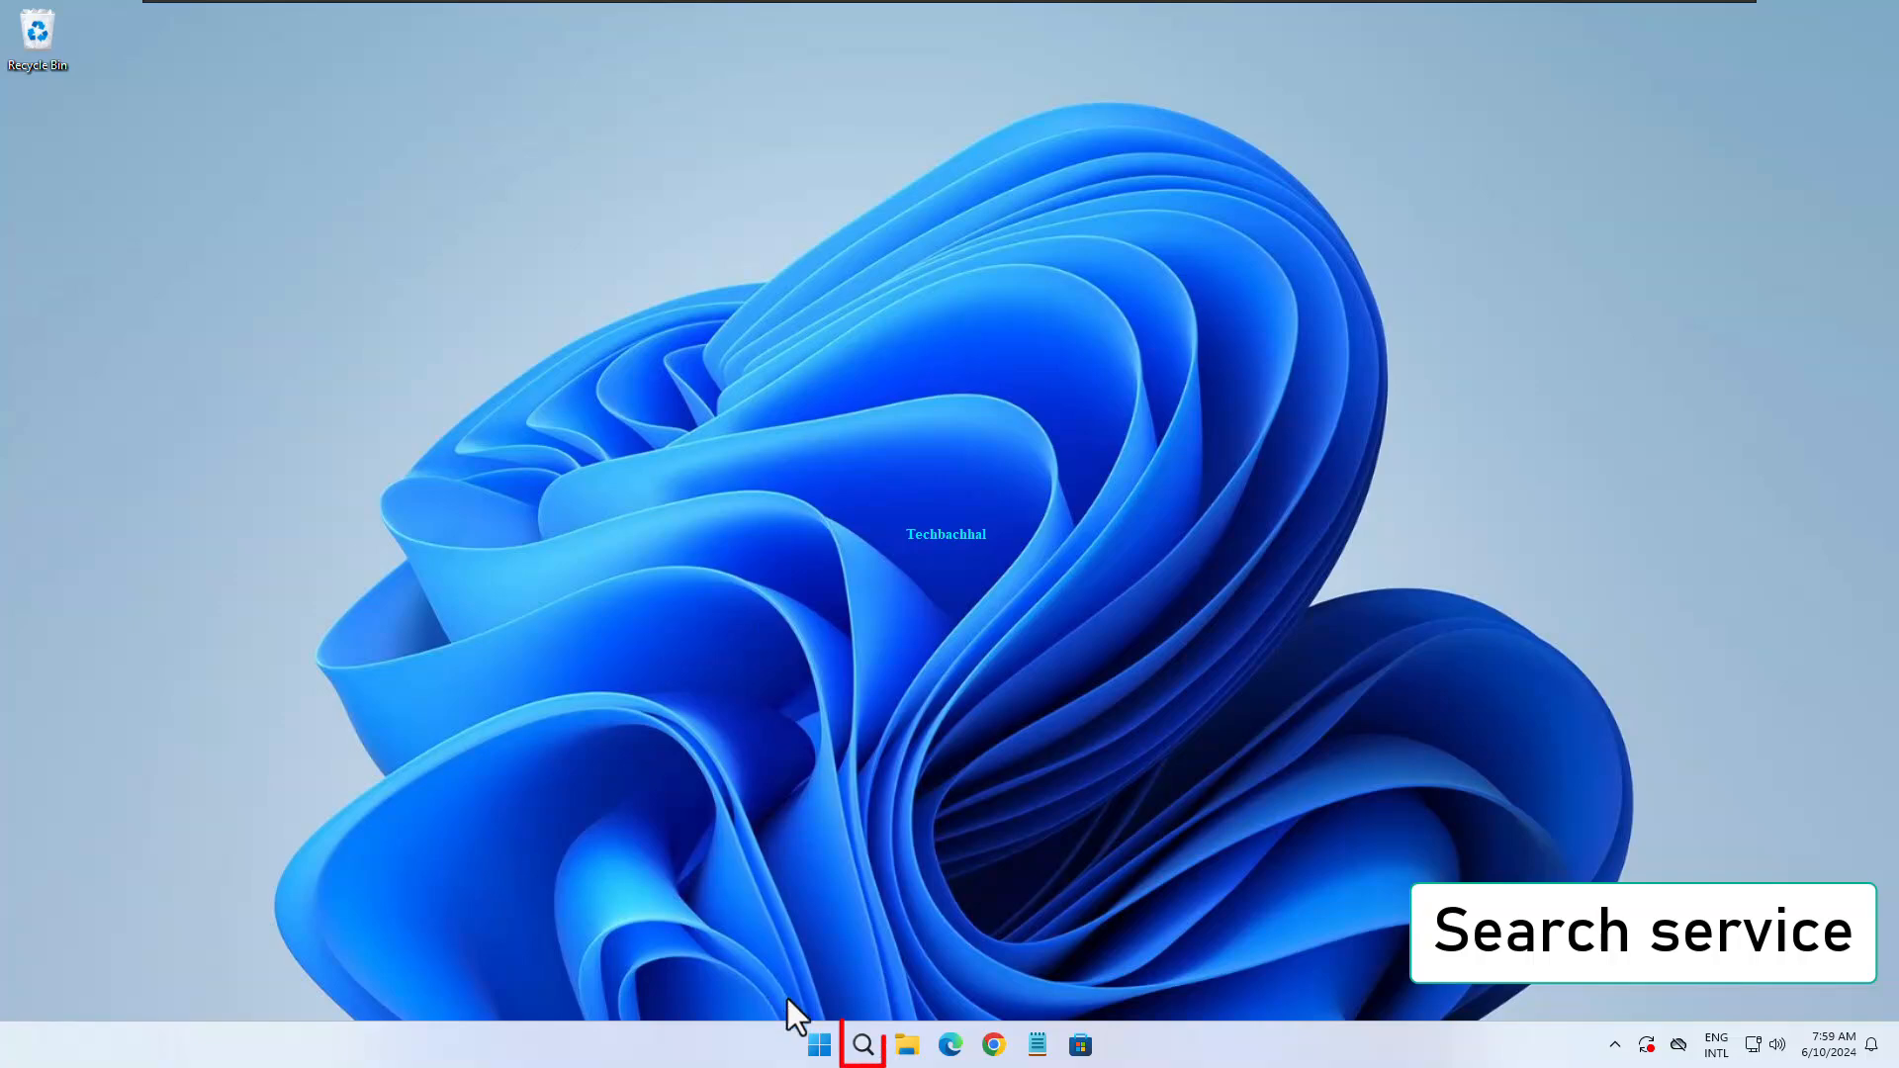
# Find the Services console again with a Windows search for "services" and open it
pyautogui.click(863, 1040)
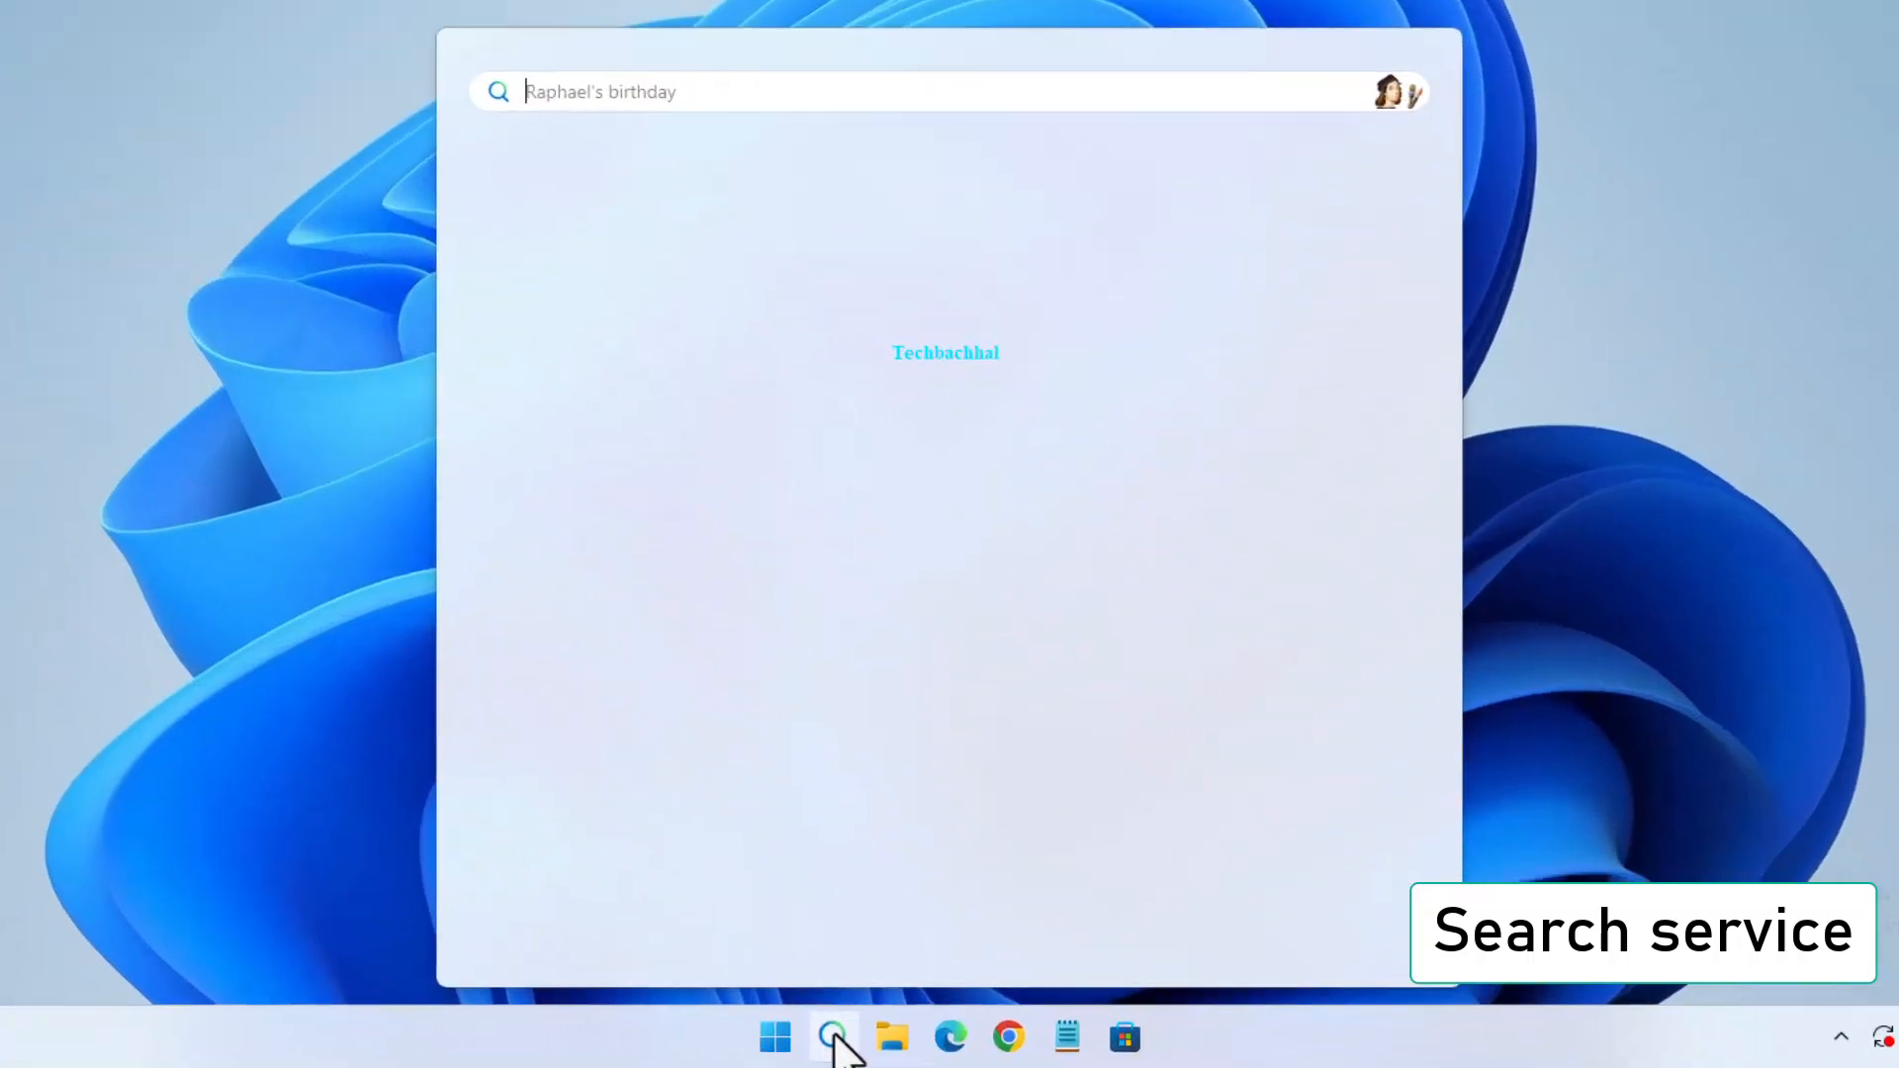
pyautogui.write('services')
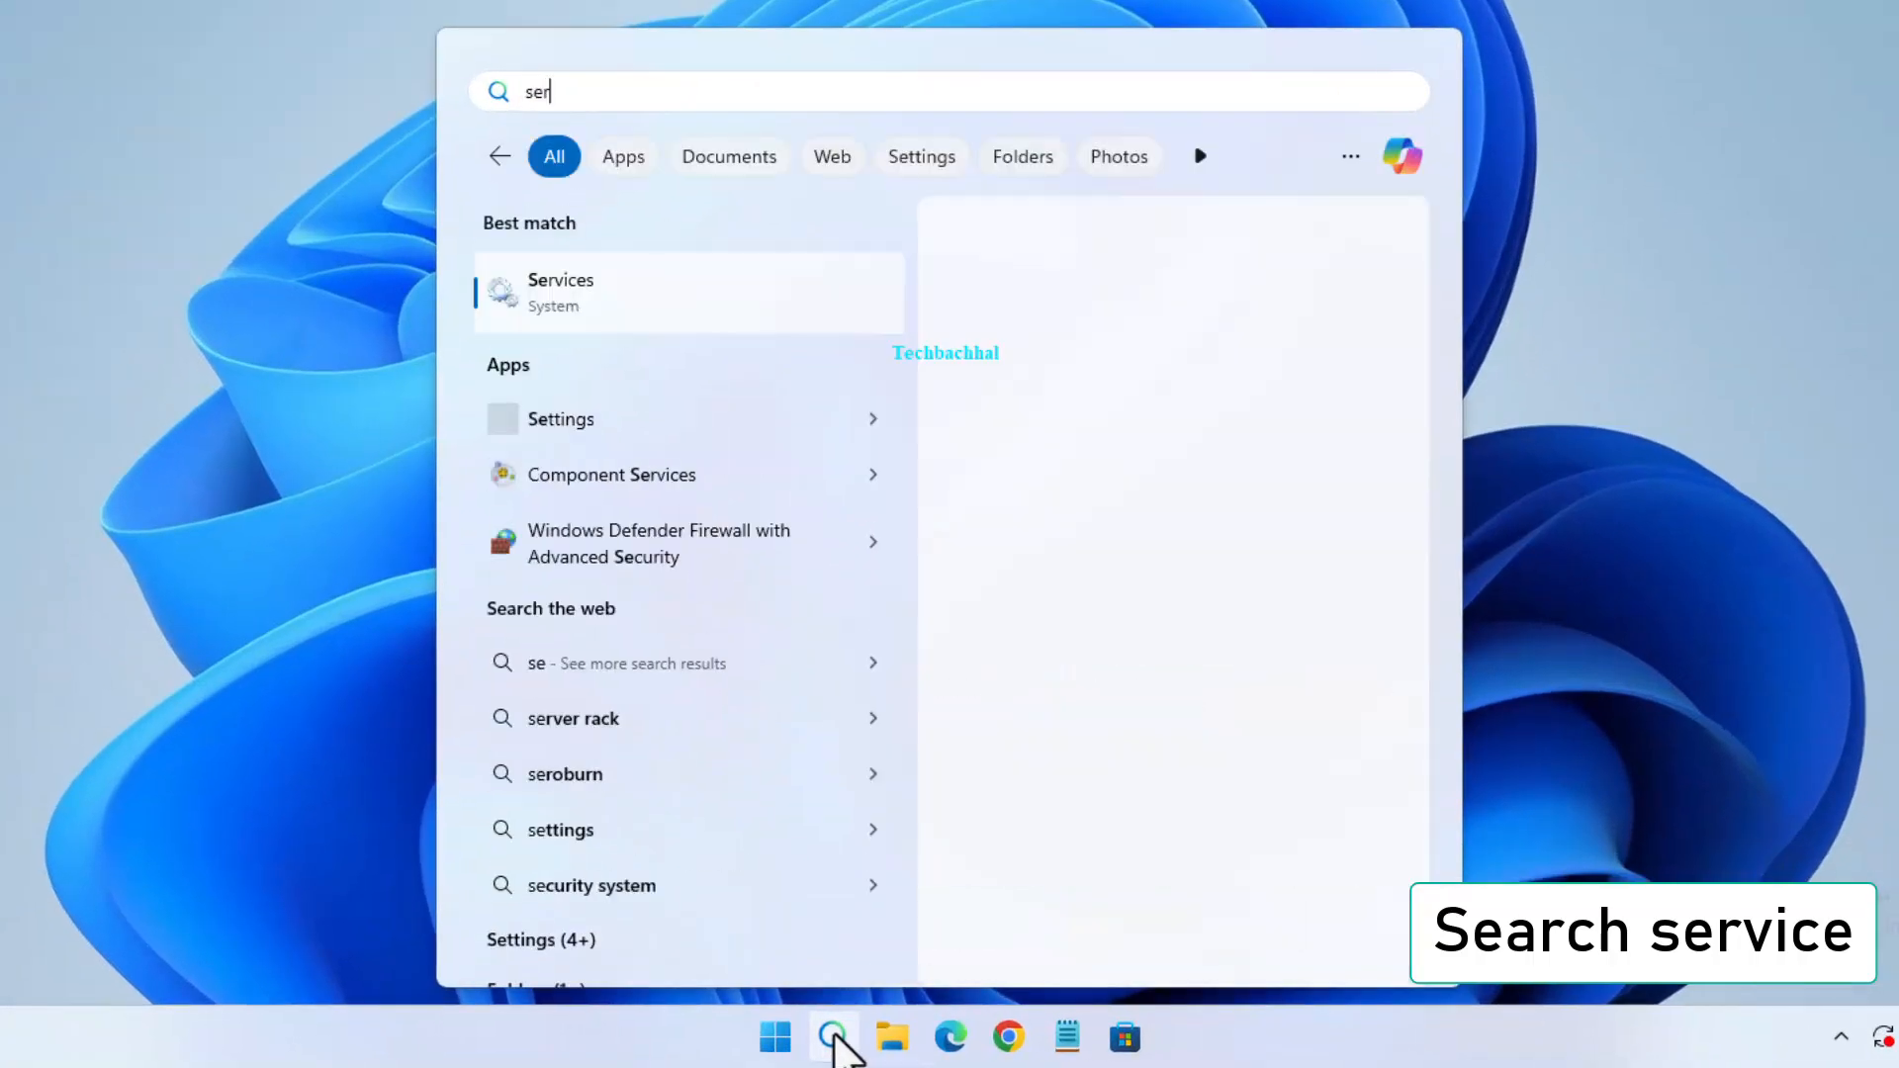
pyautogui.click(577, 296)
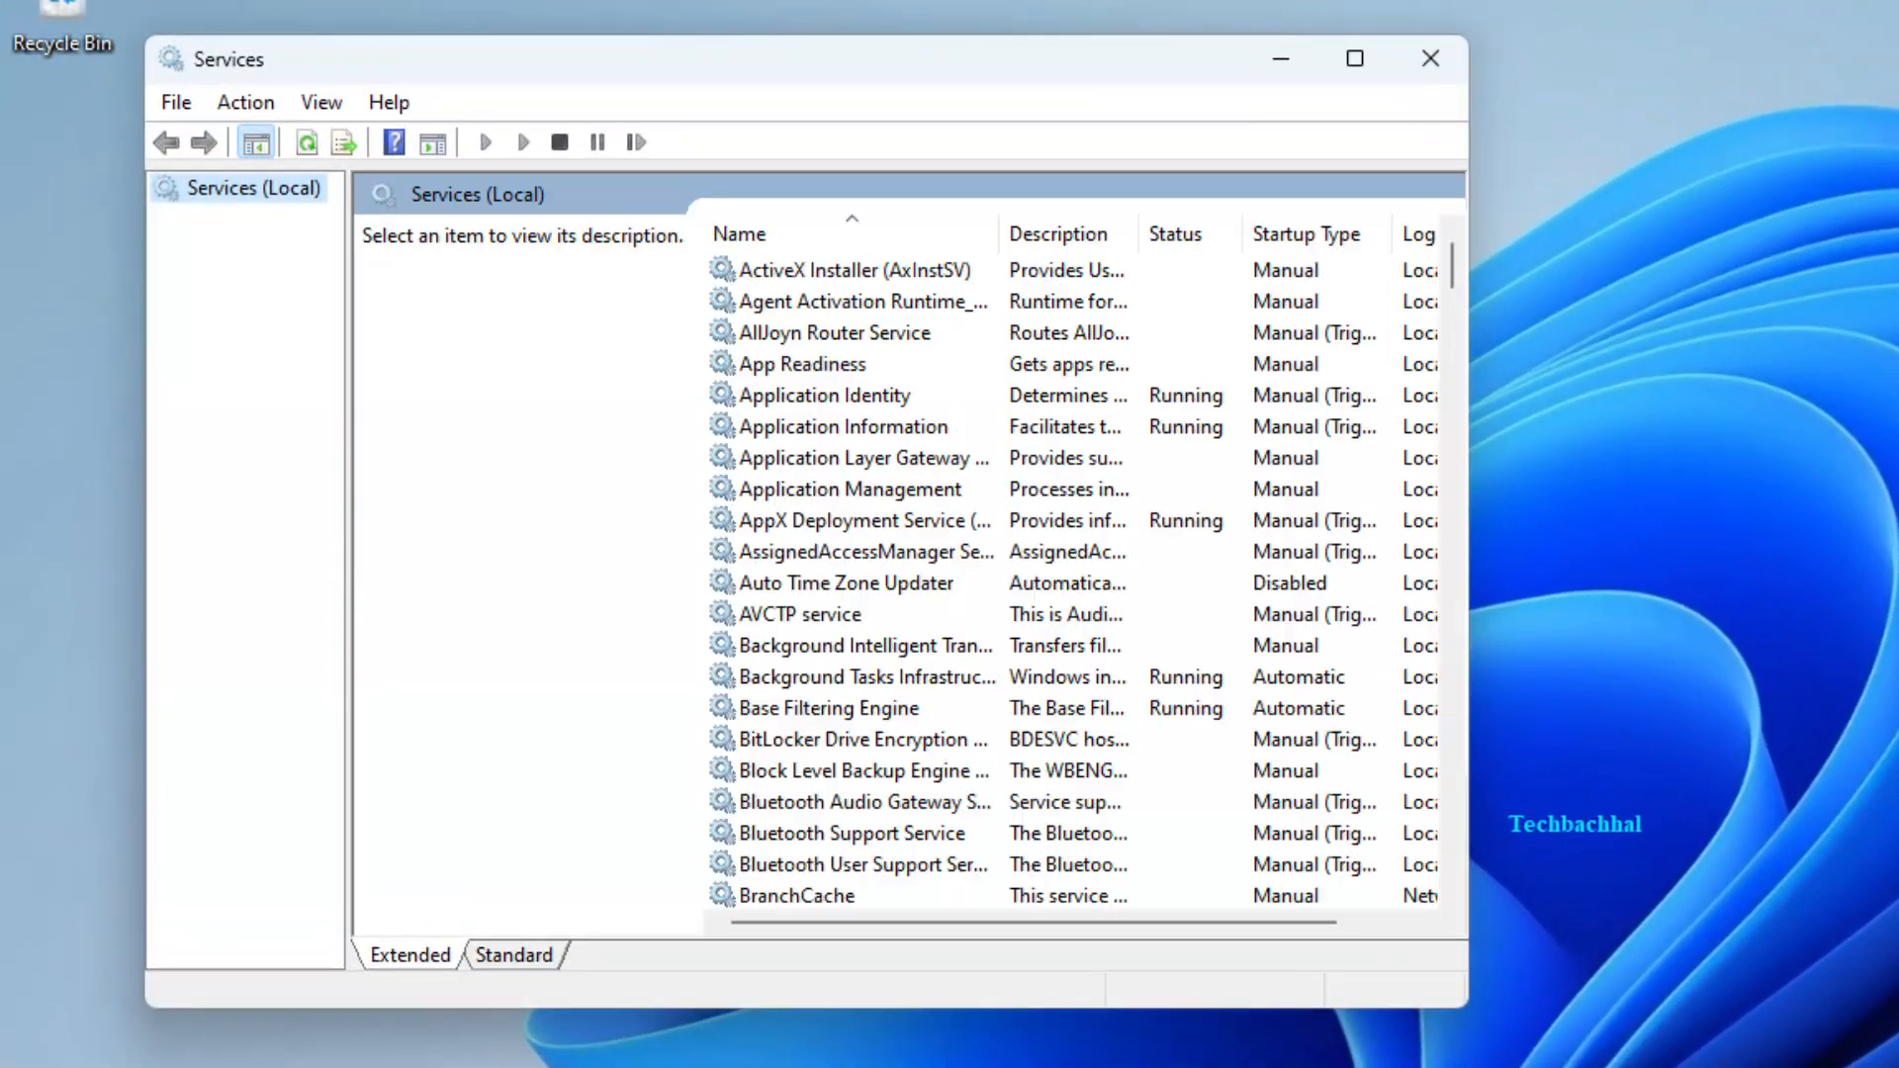
# Set the Server service's startup type to Automatic in its properties and apply the change
pyautogui.scroll(-13, 923, 791)
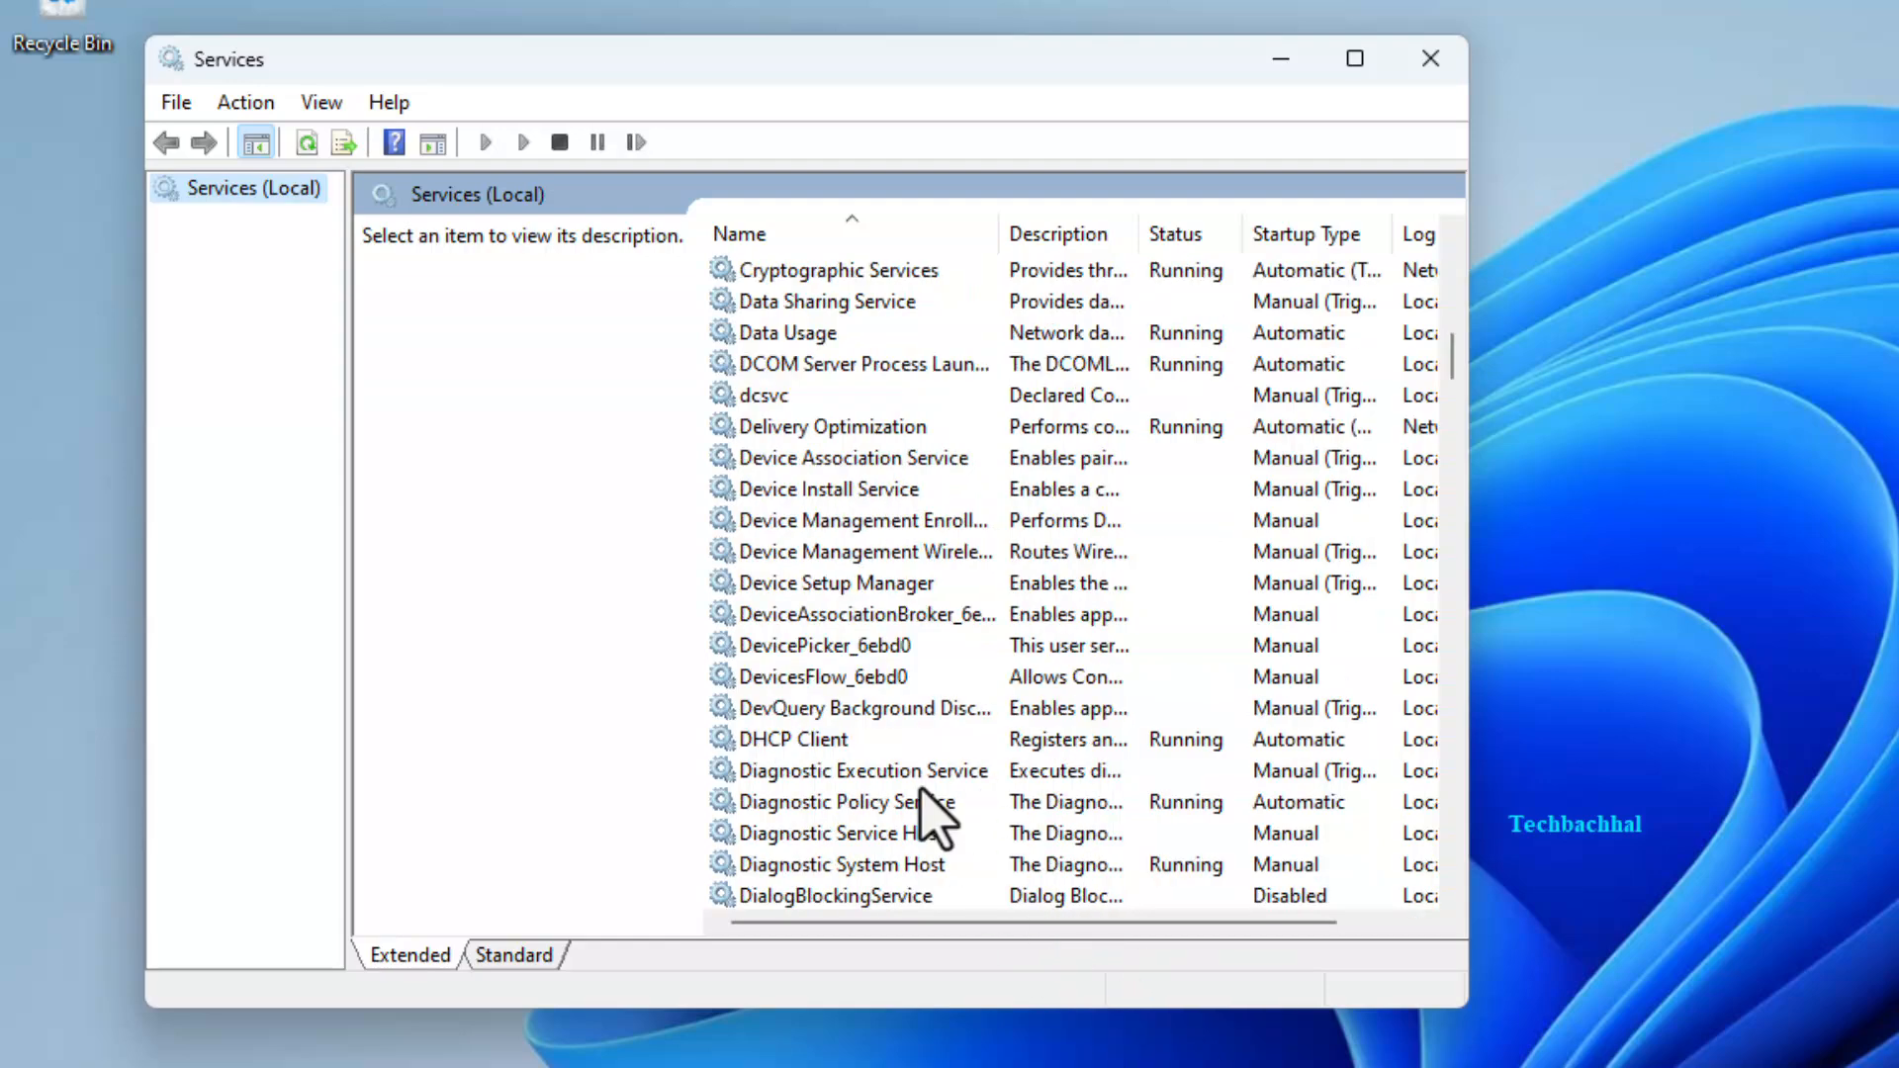
pyautogui.scroll(-6, 922, 791)
pyautogui.scroll(-6, 923, 791)
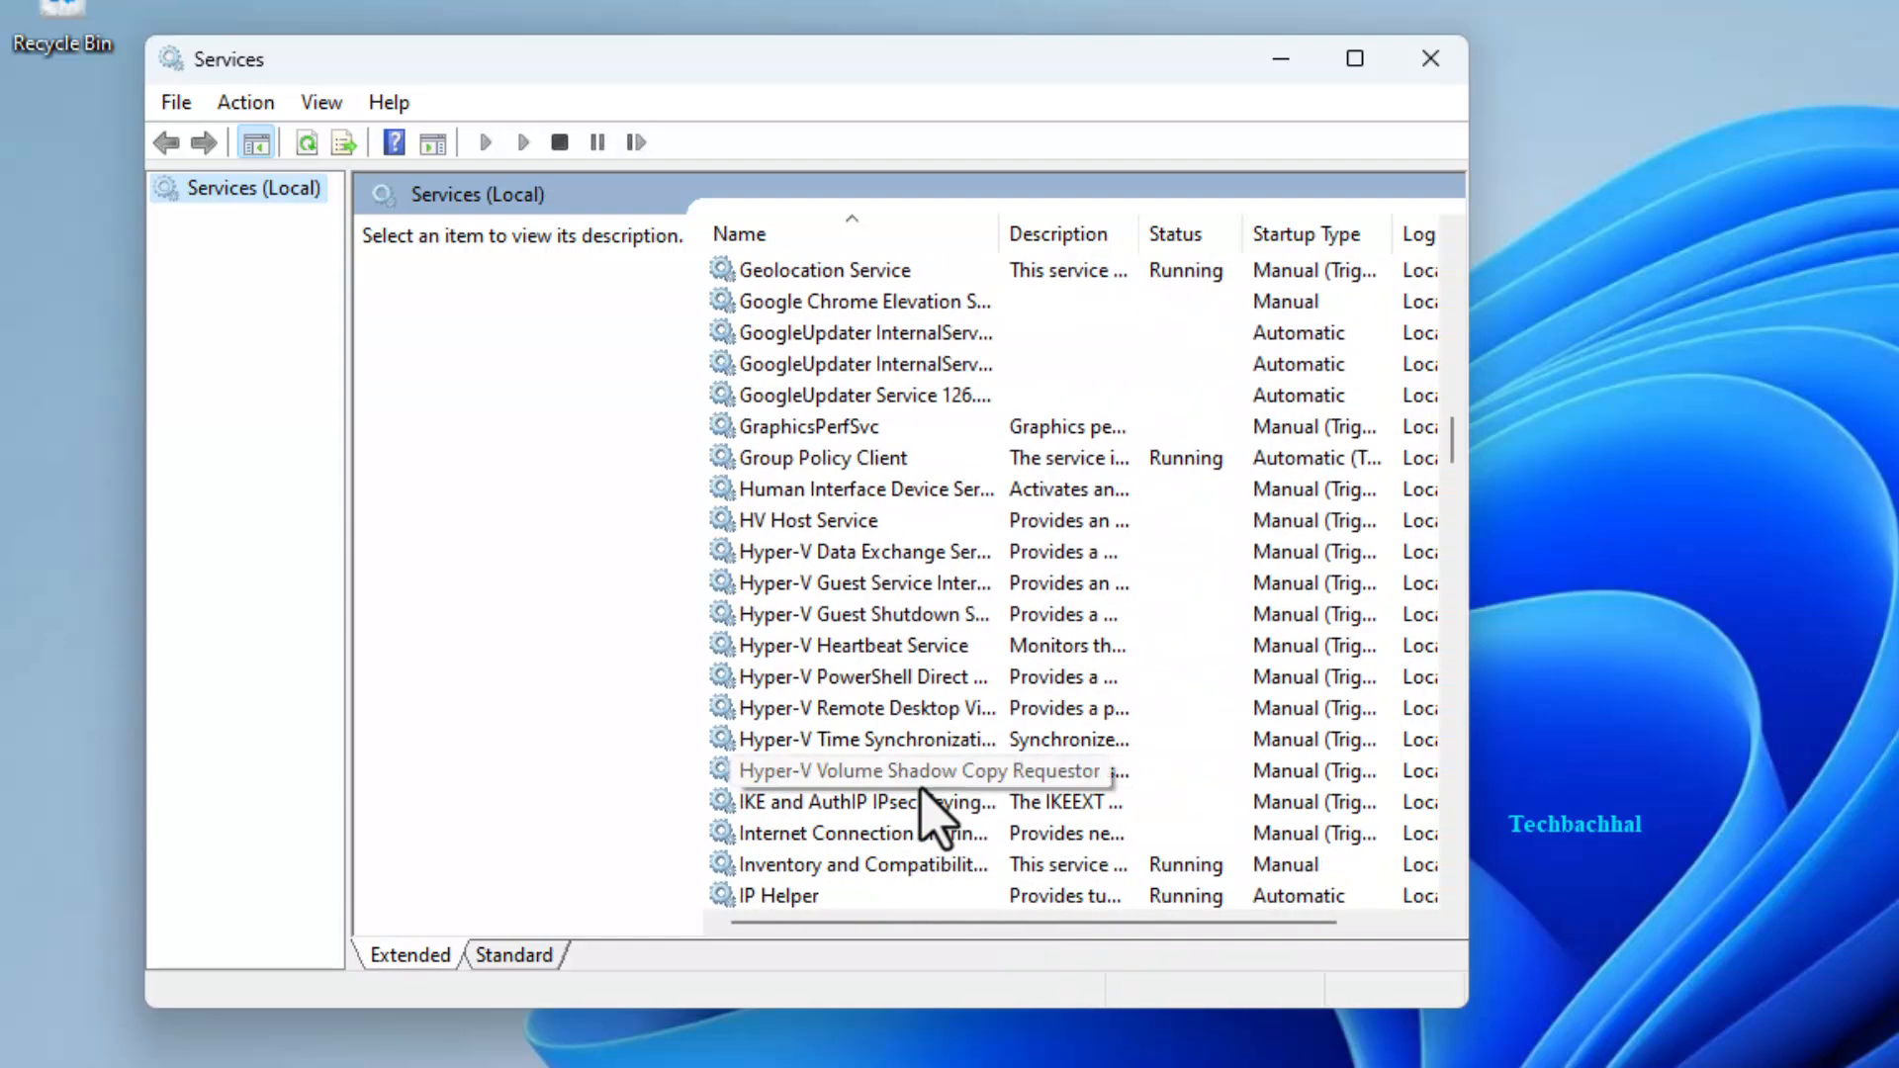
pyautogui.scroll(-20, 923, 791)
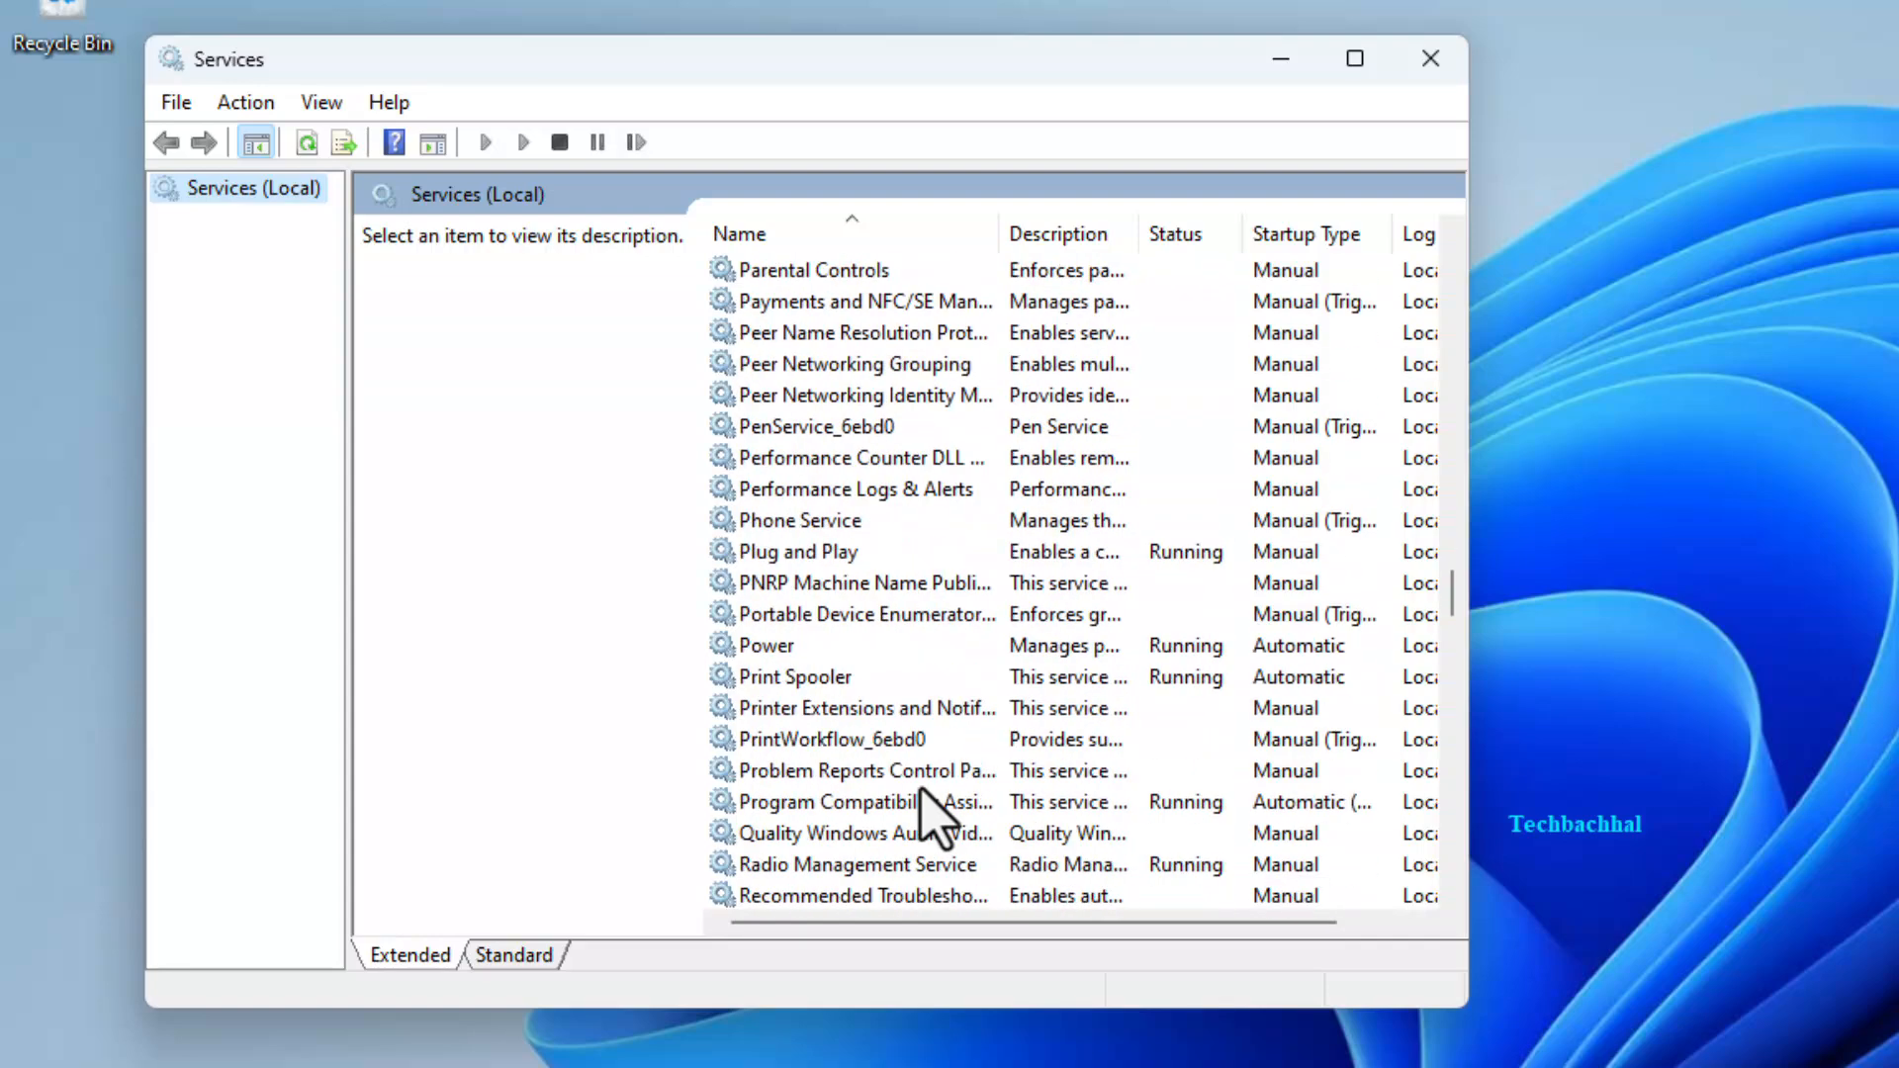
pyautogui.scroll(-8, 923, 792)
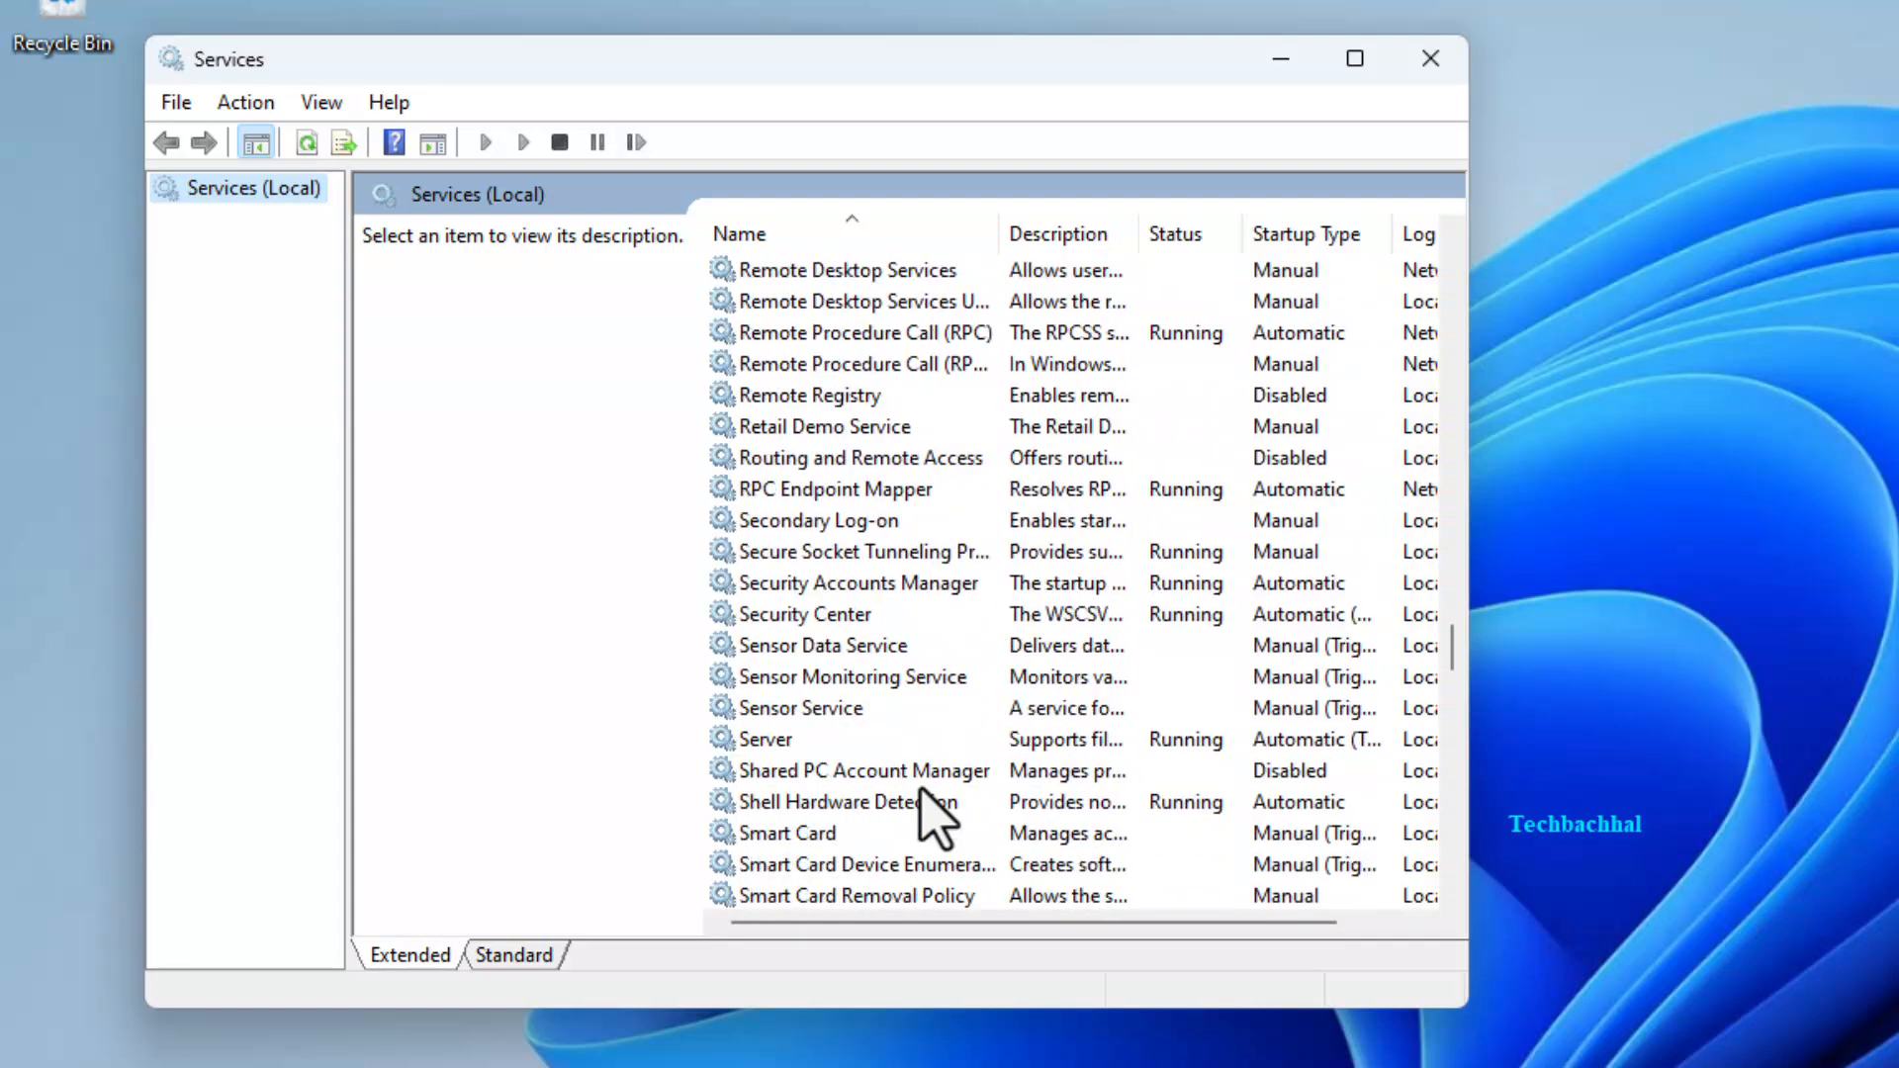
pyautogui.click(799, 748)
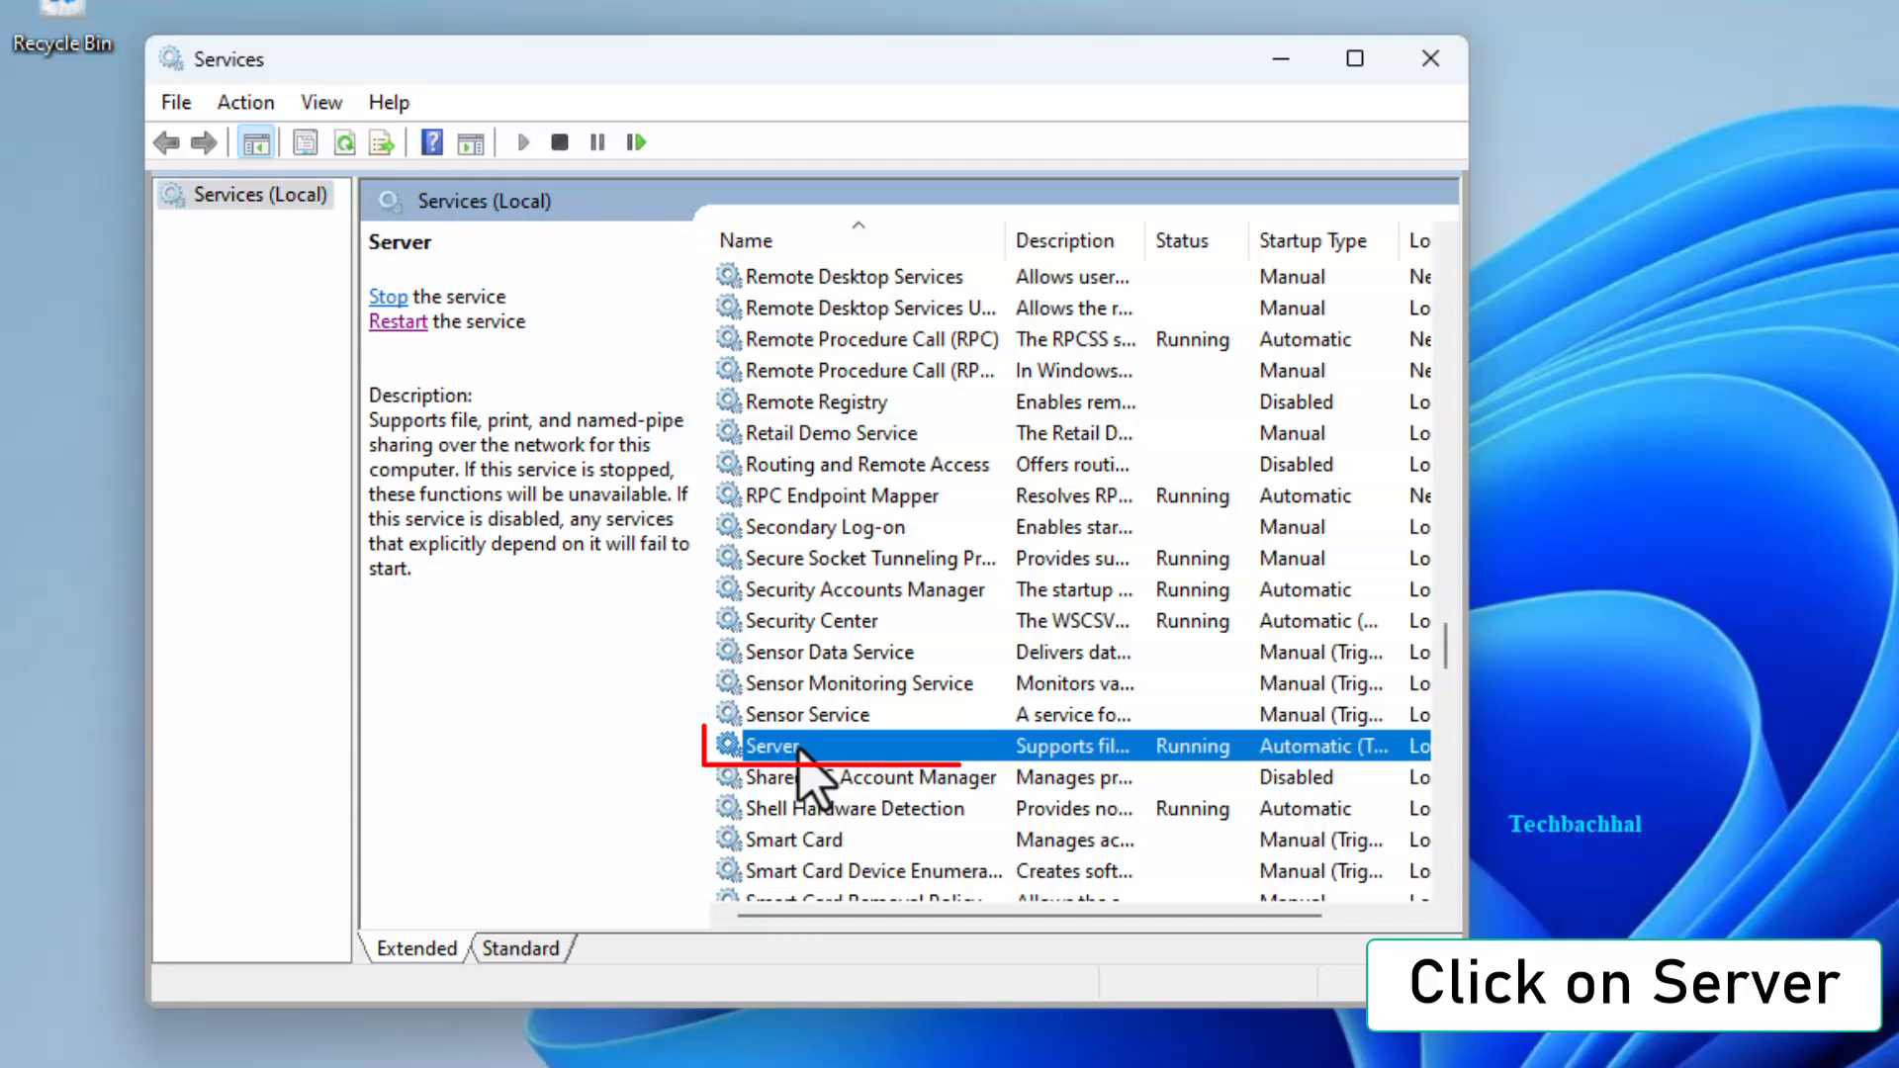
pyautogui.doubleClick(853, 749)
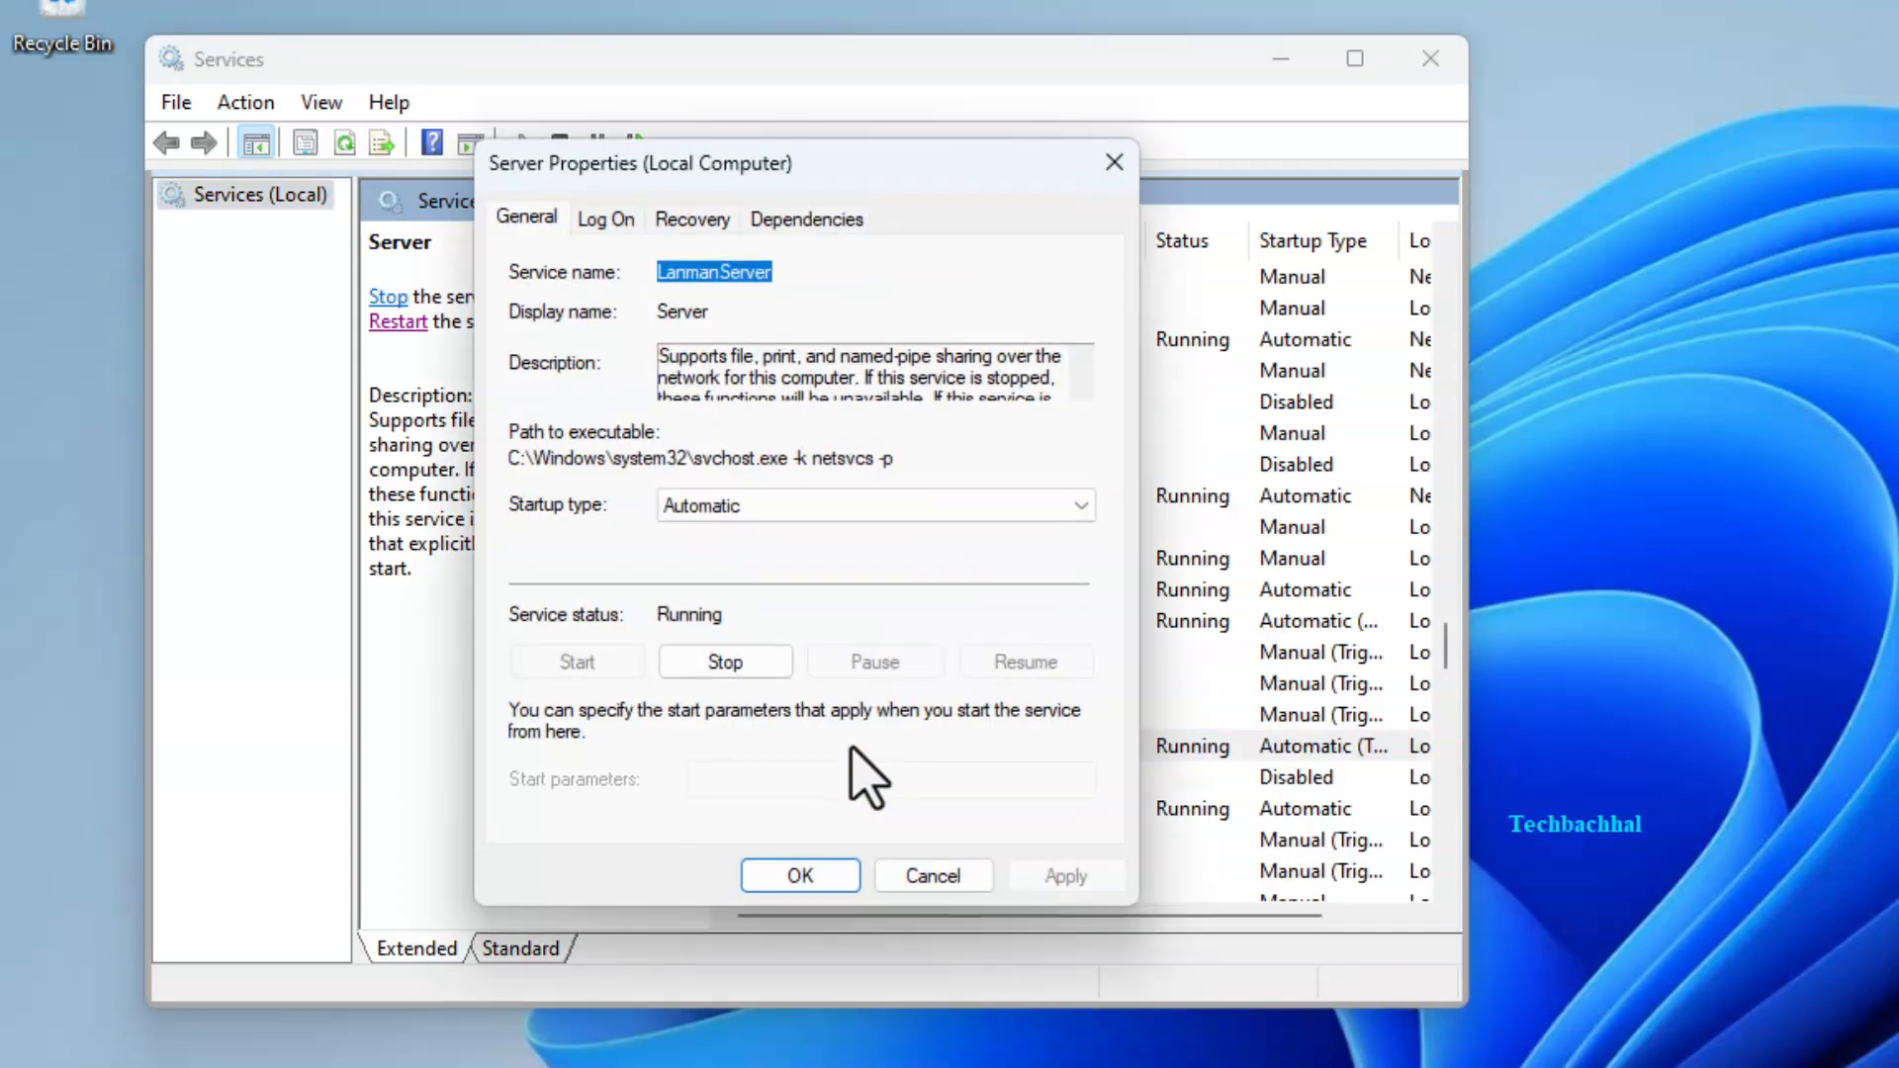
pyautogui.click(1081, 506)
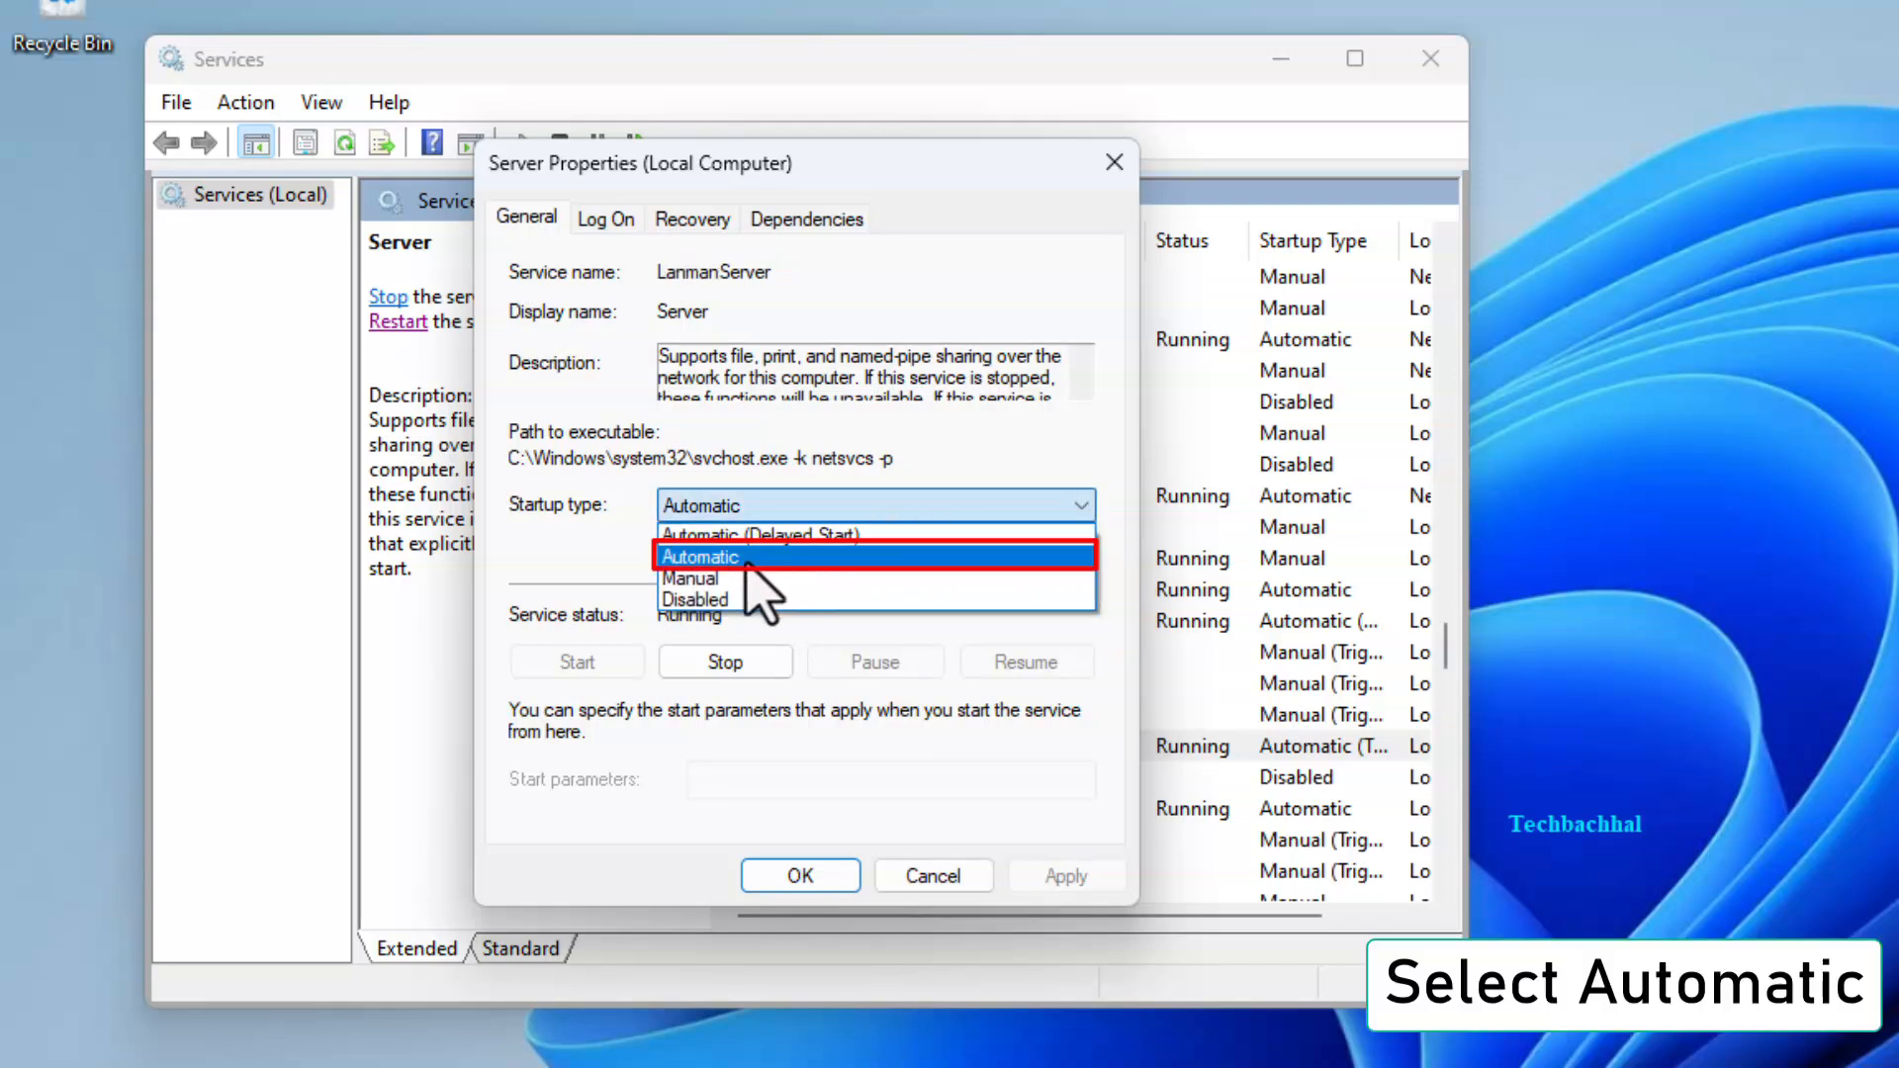
pyautogui.click(747, 558)
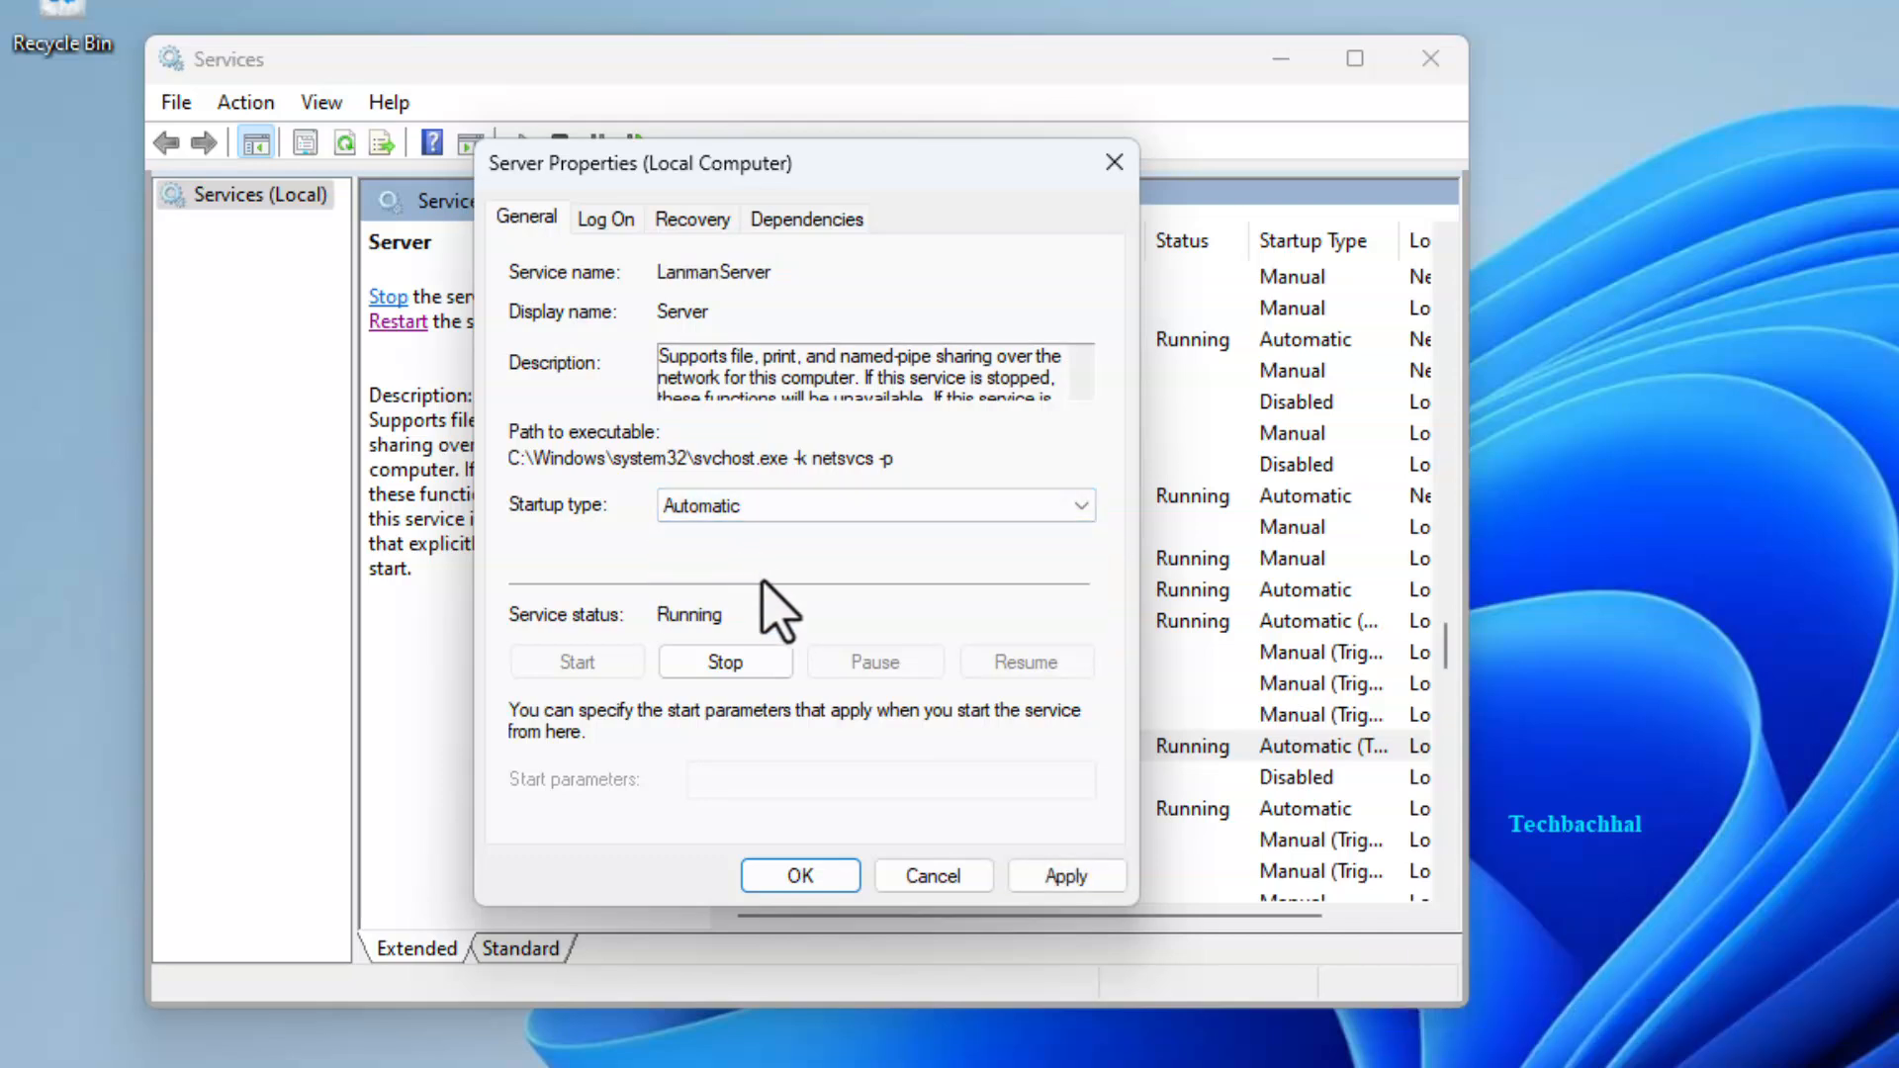
pyautogui.click(1083, 877)
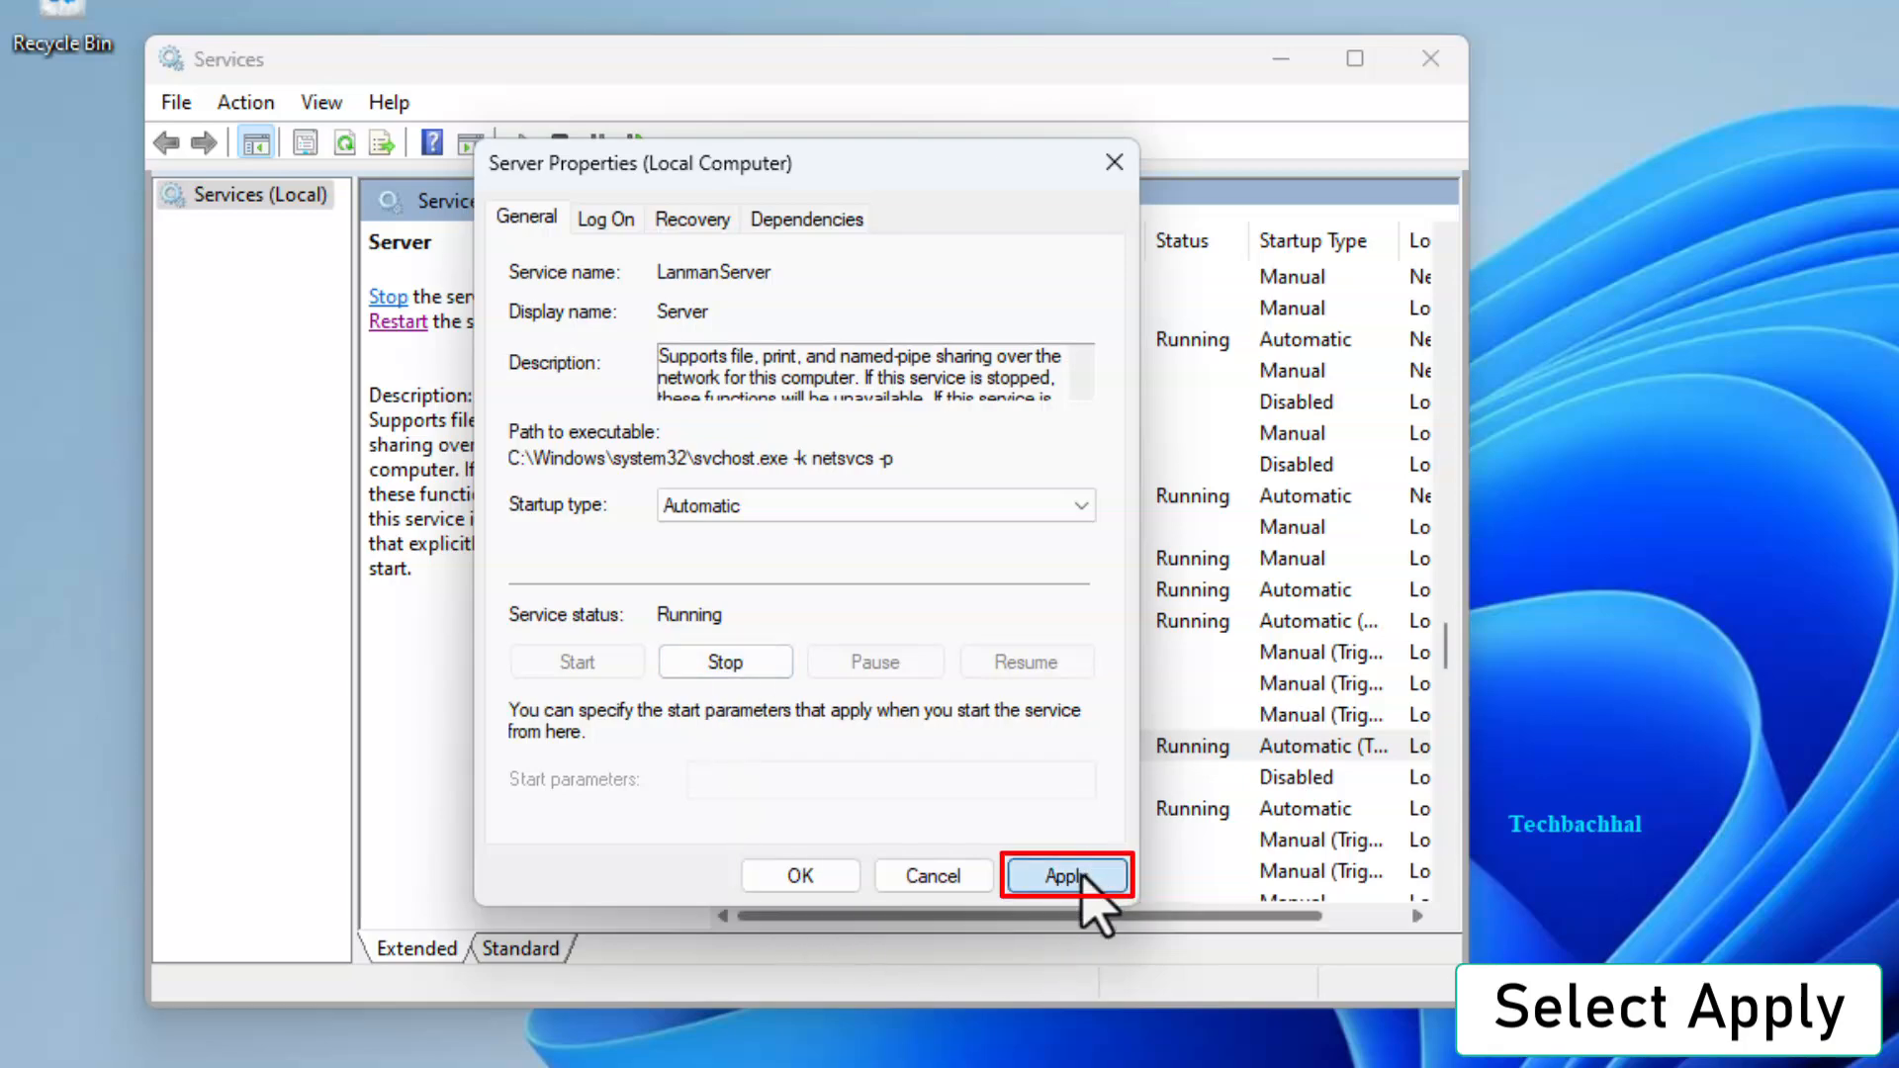
pyautogui.click(806, 876)
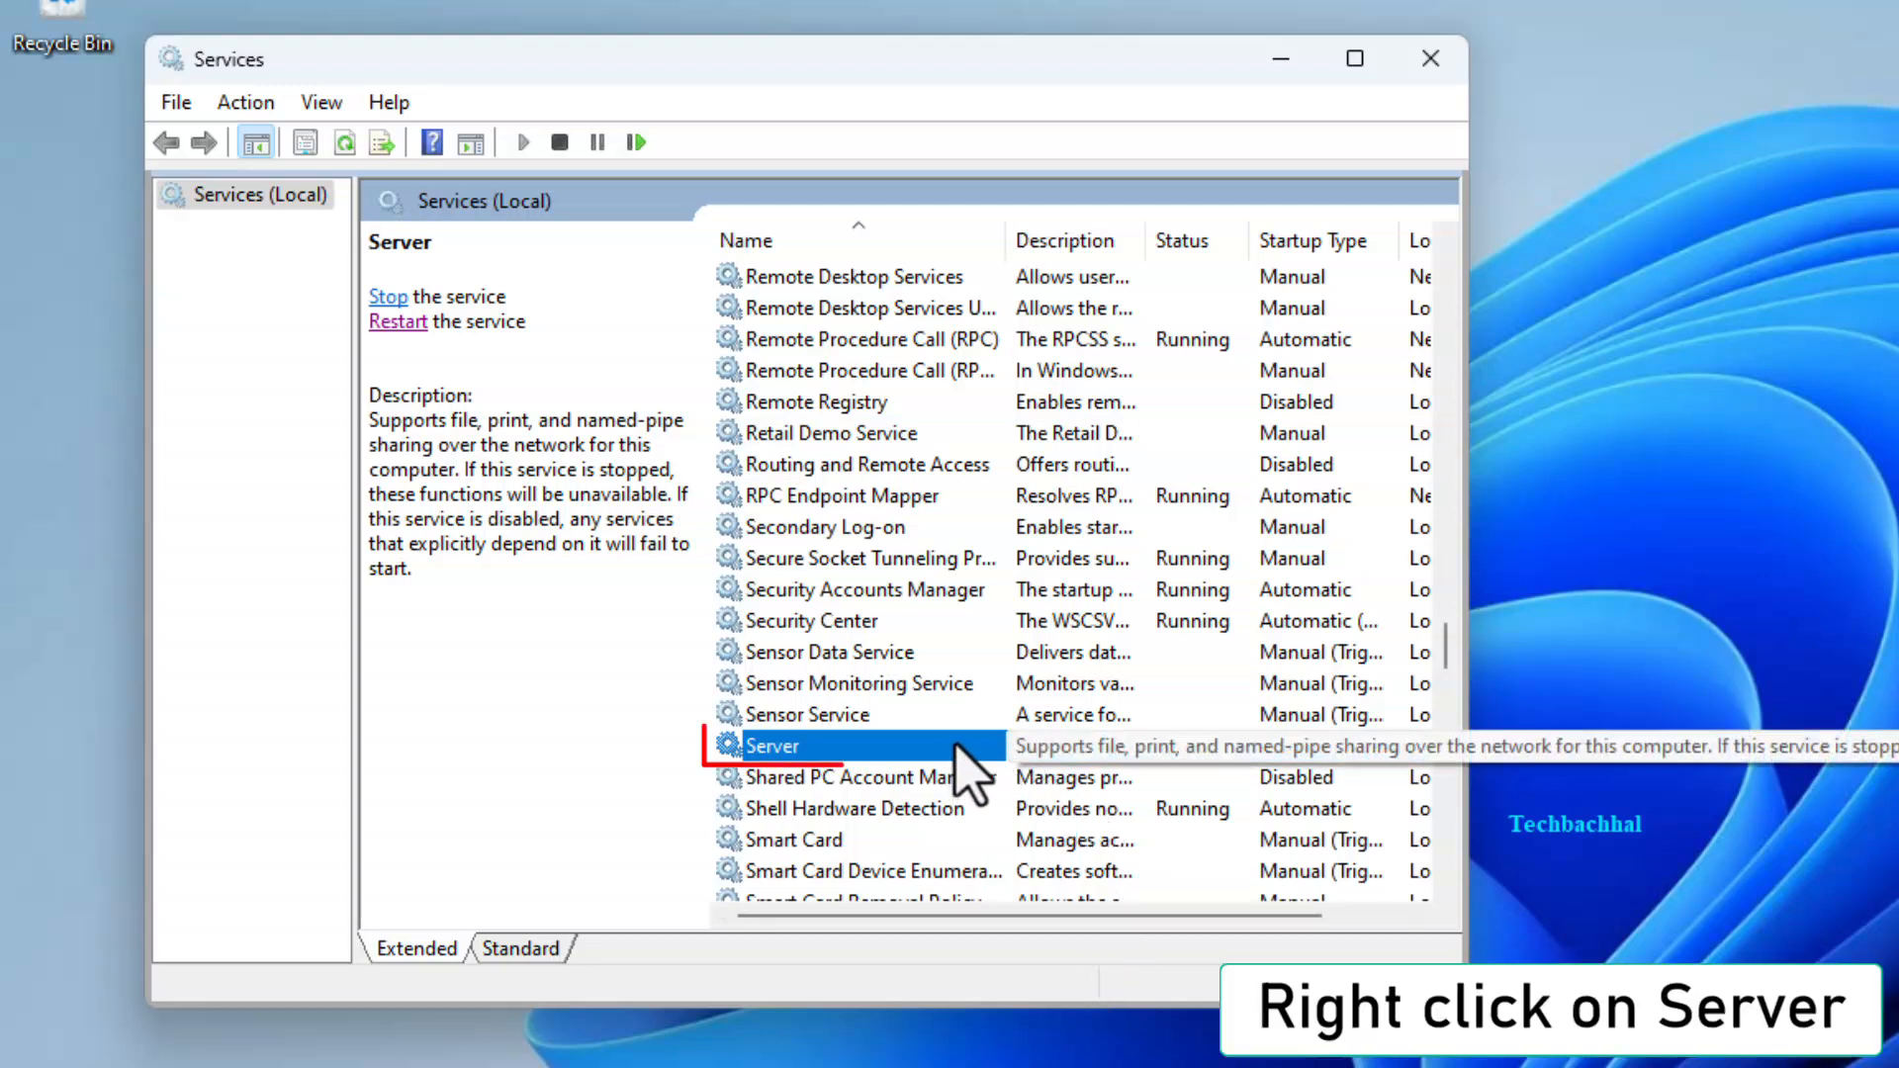
# Restart the Server service and close the Services console
pyautogui.rightClick(956, 752)
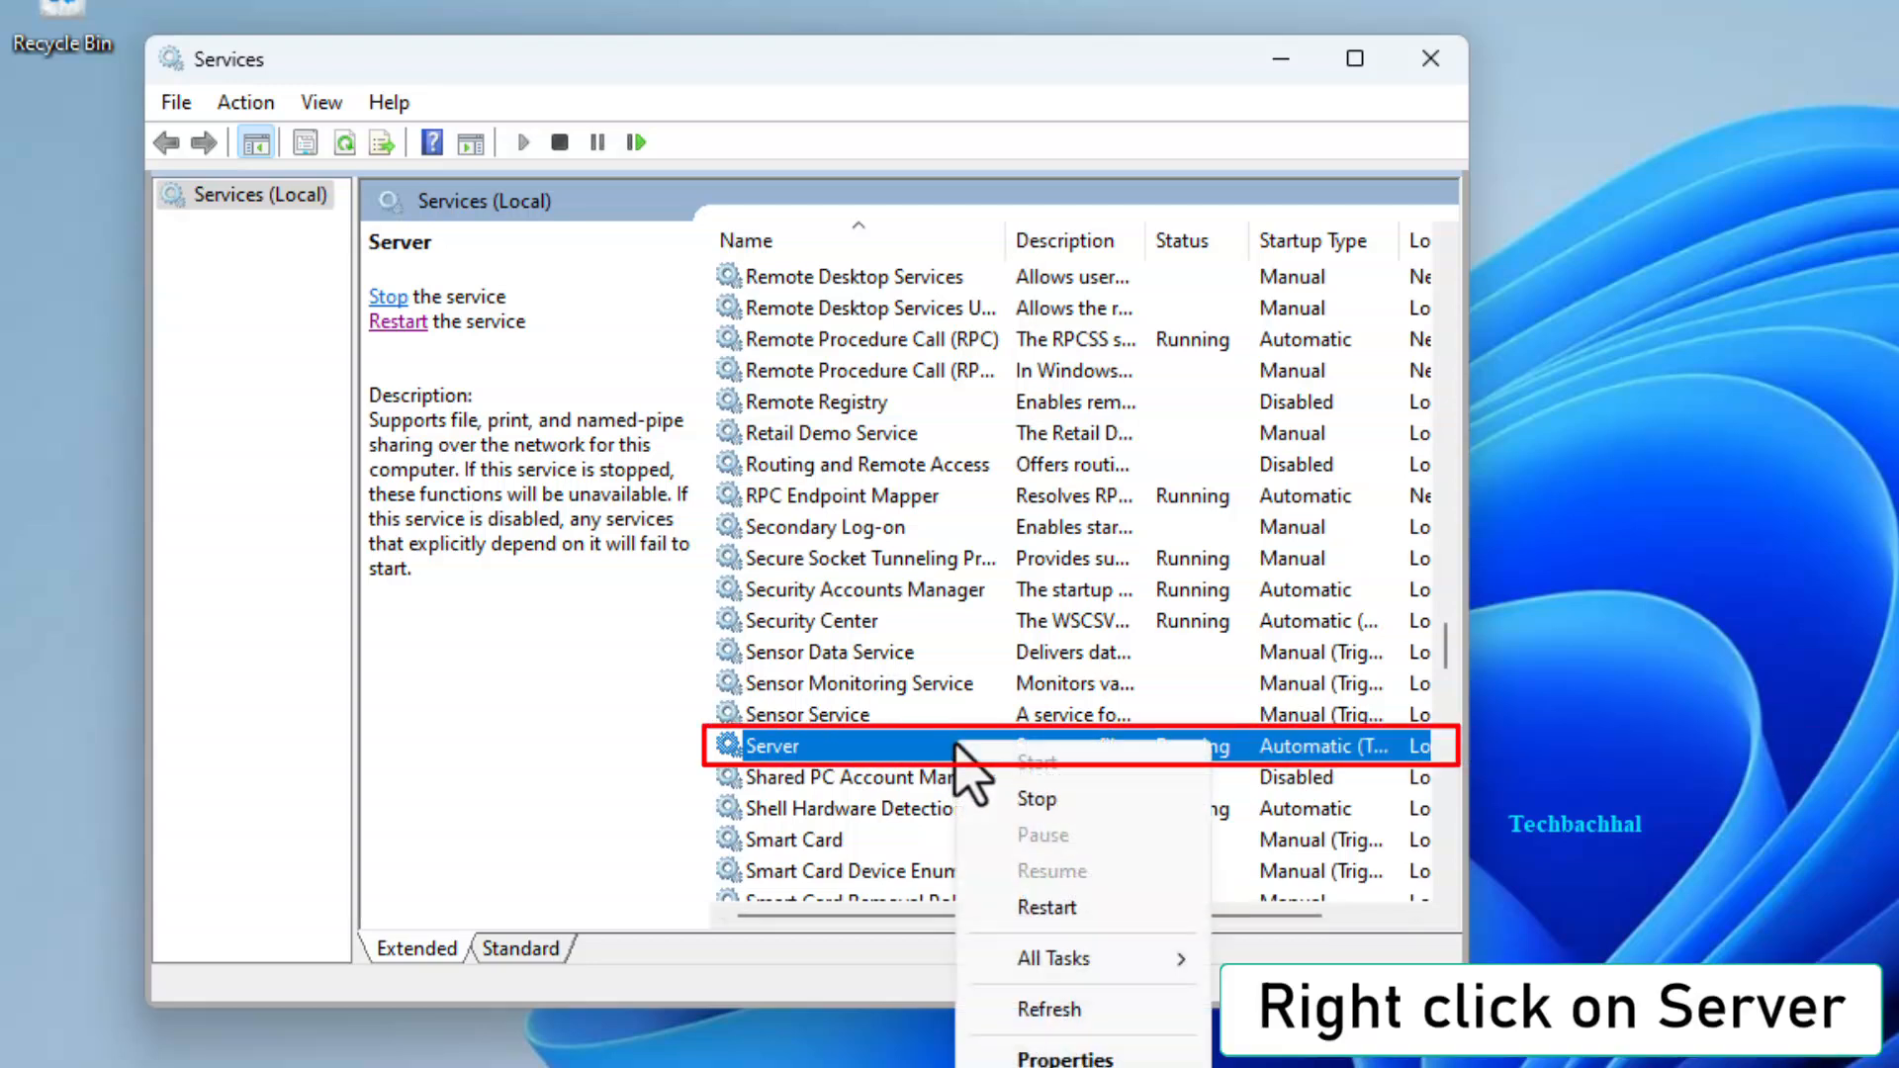
pyautogui.click(1068, 907)
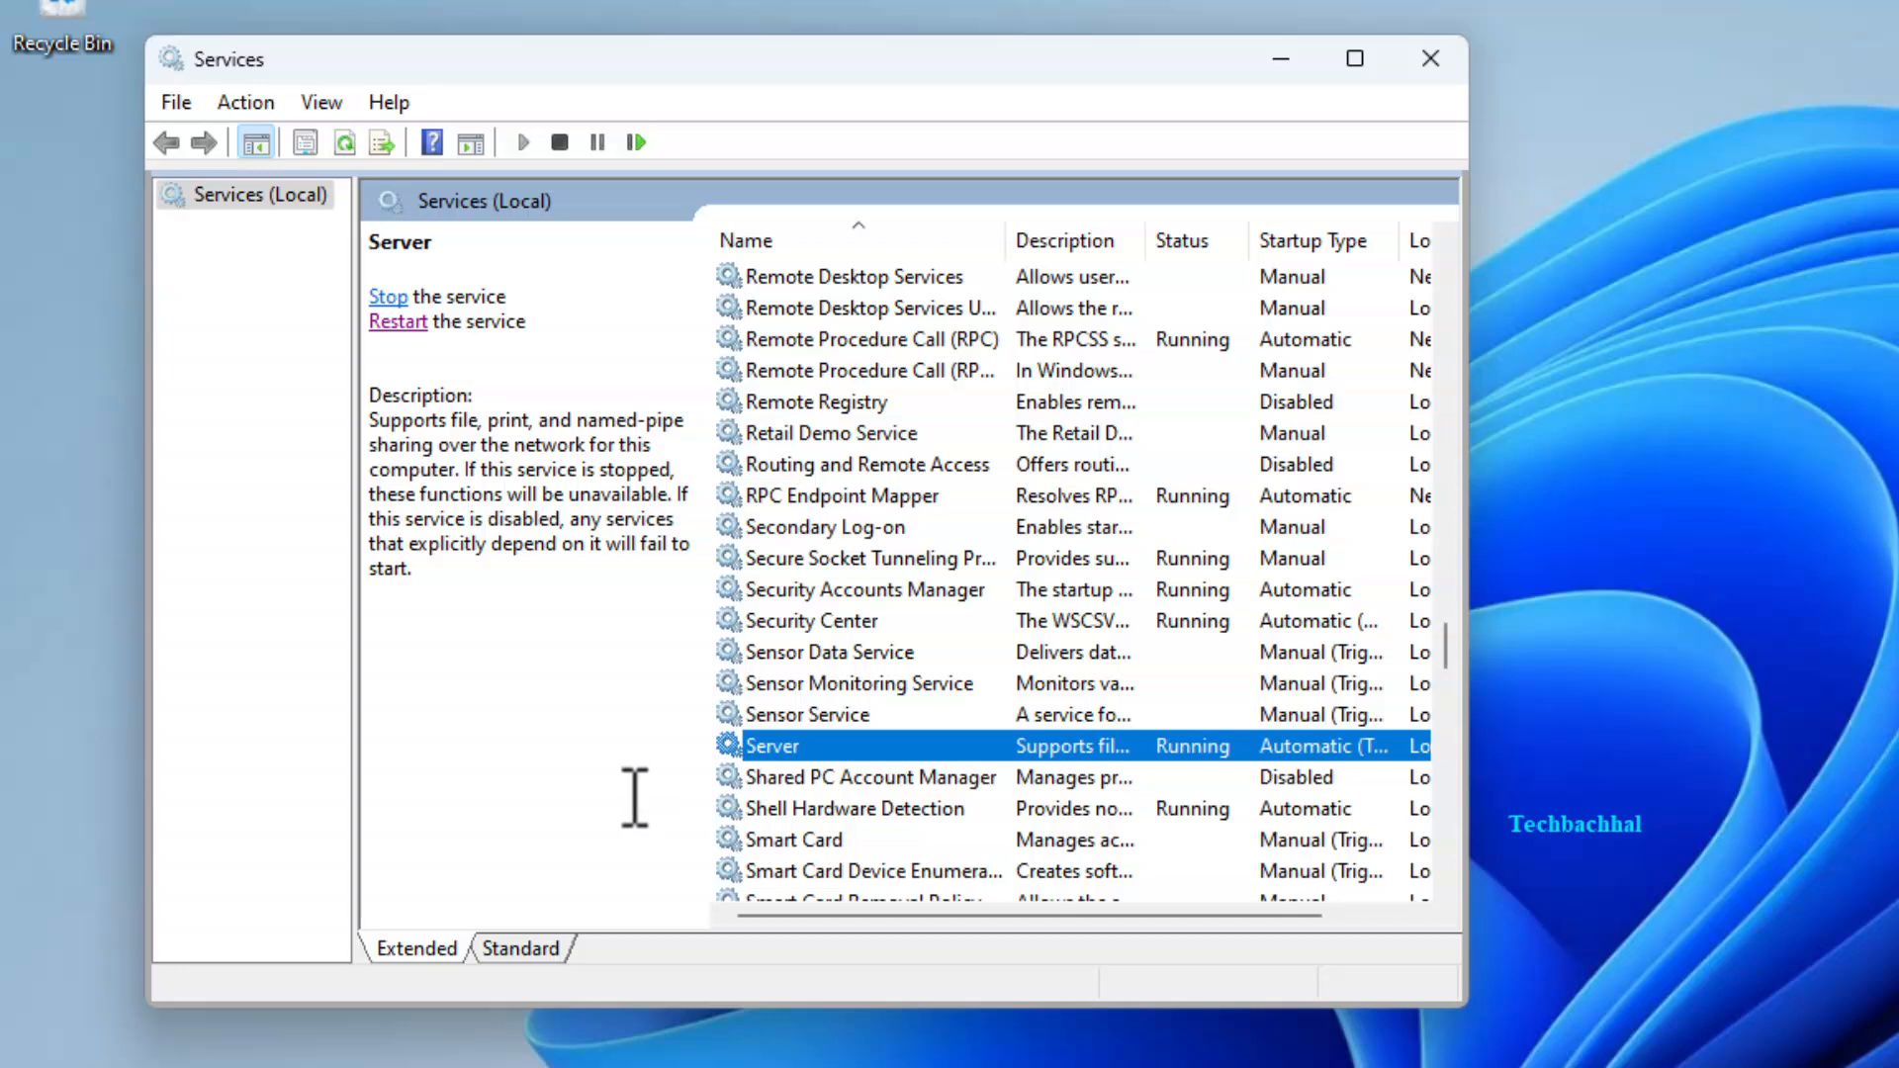
pyautogui.click(1430, 58)
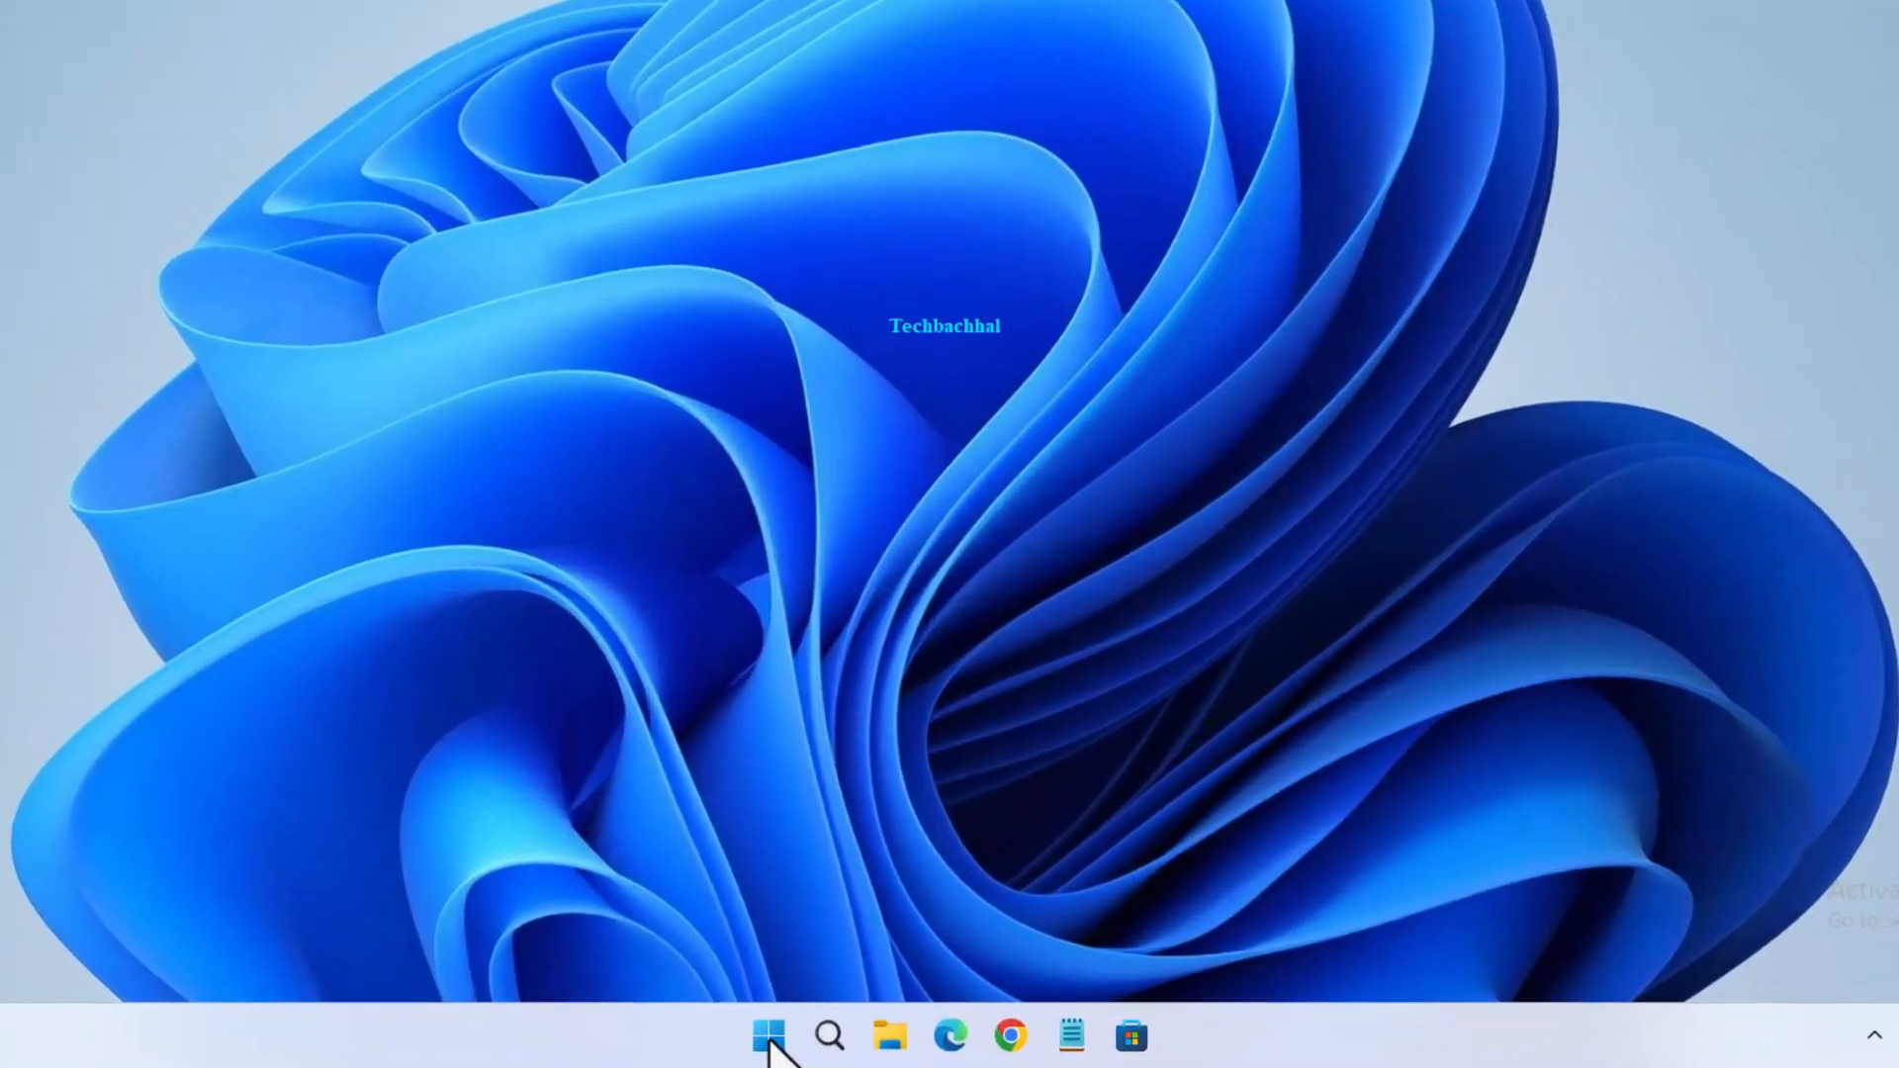
# Open Windows Settings and go to the Advanced network settings page under Network & internet
pyautogui.rightClick(820, 1046)
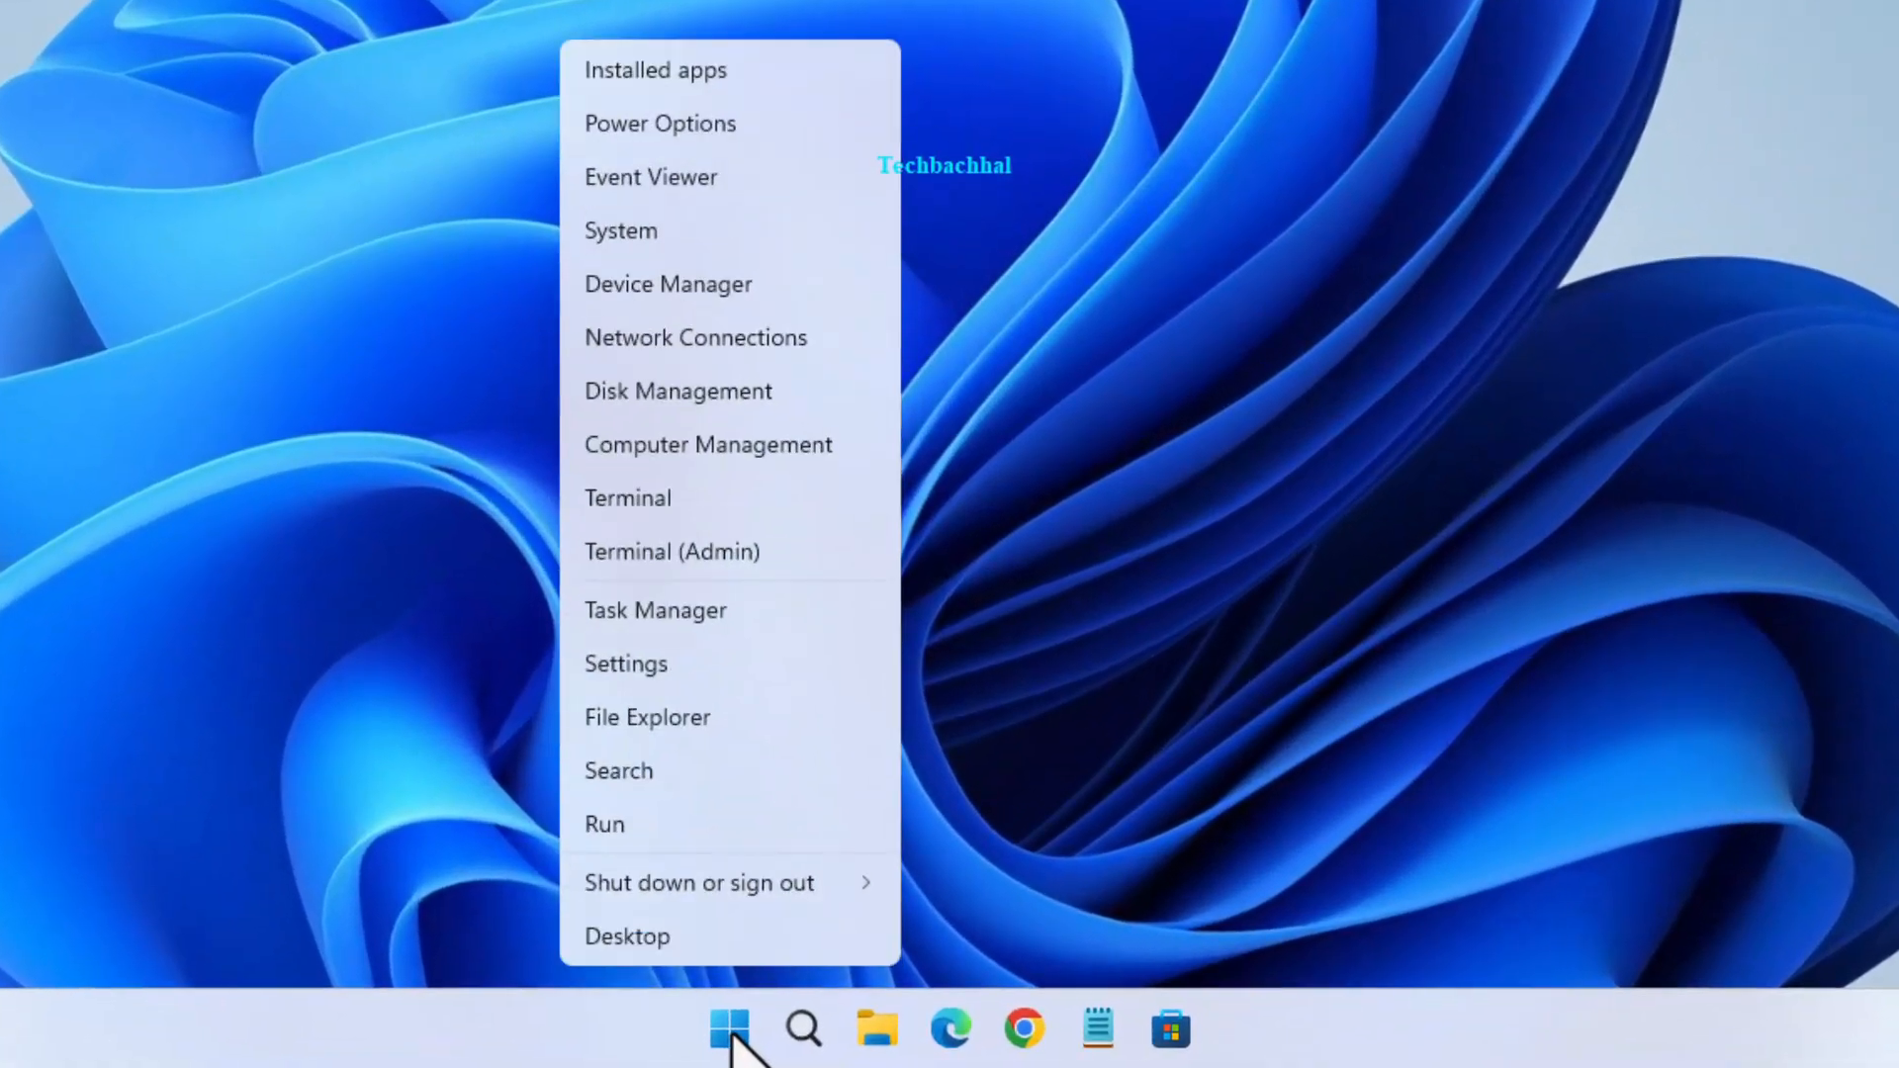
pyautogui.click(654, 663)
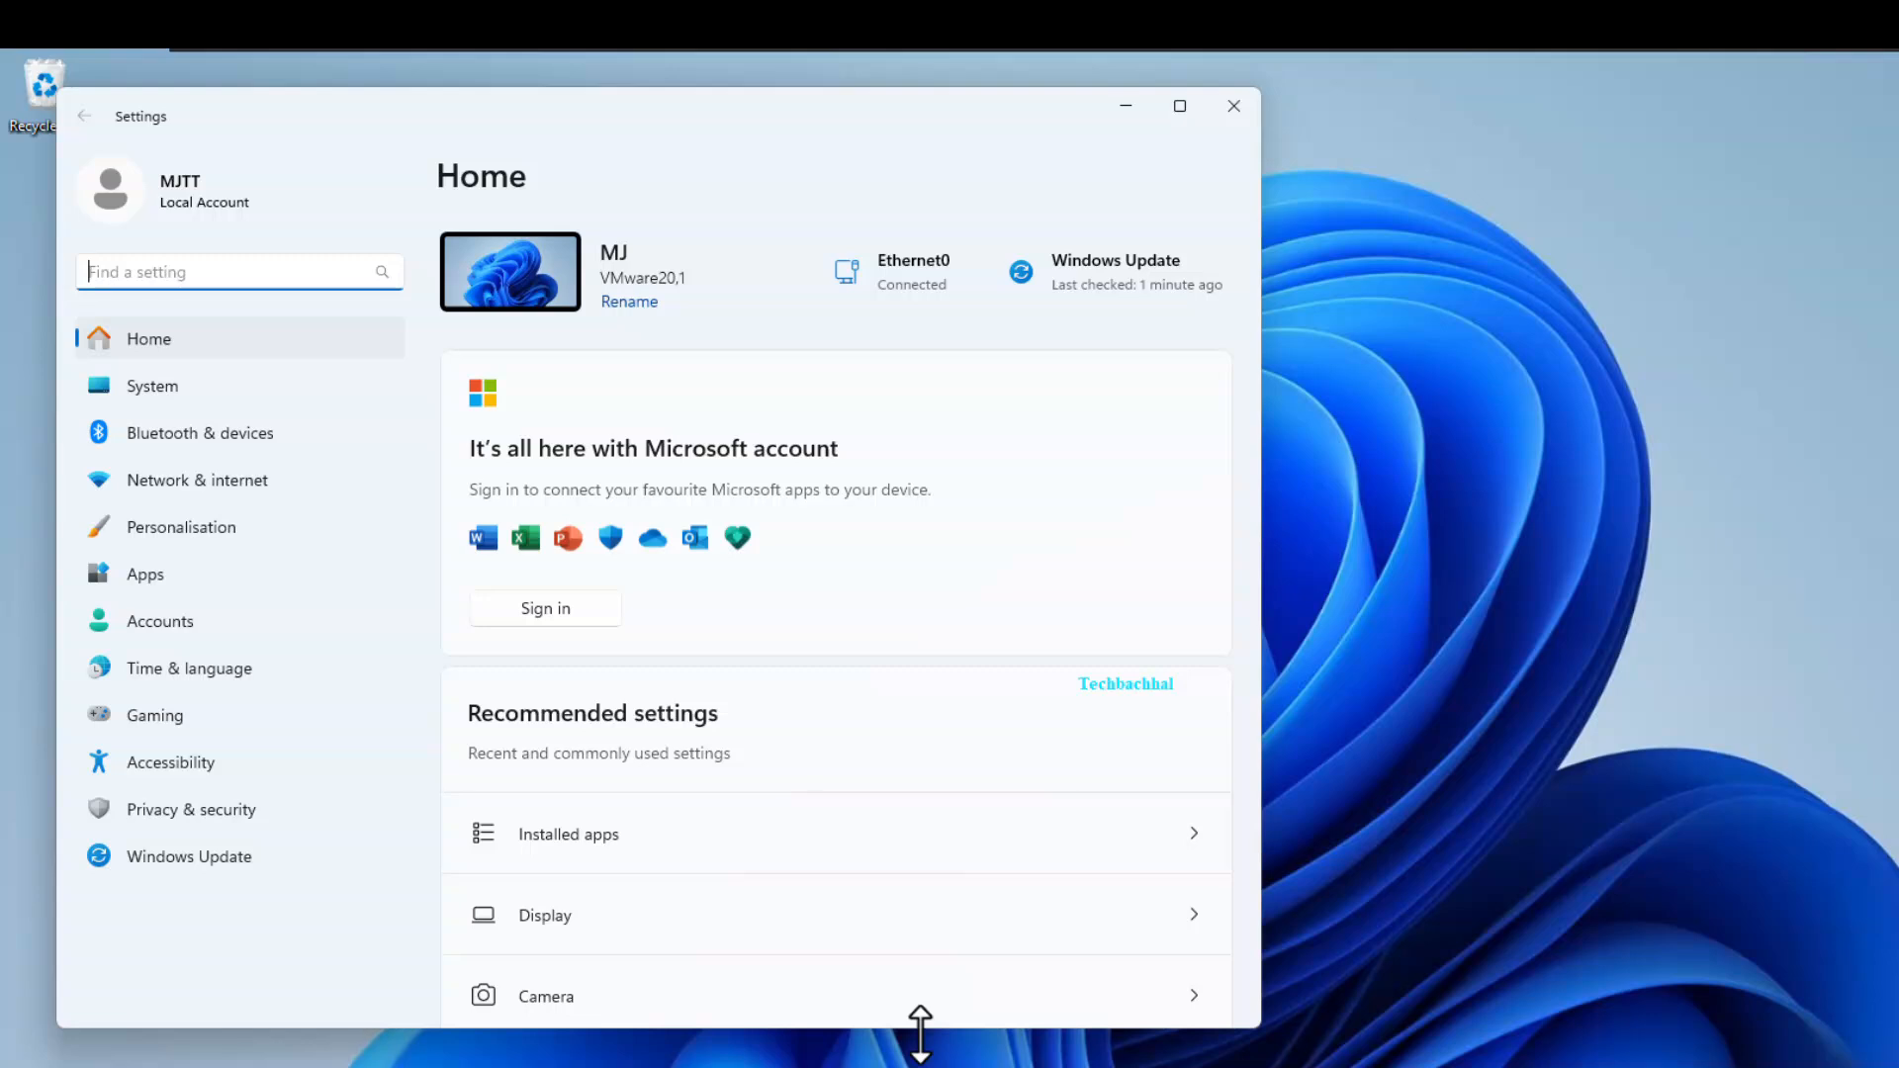
pyautogui.click(228, 475)
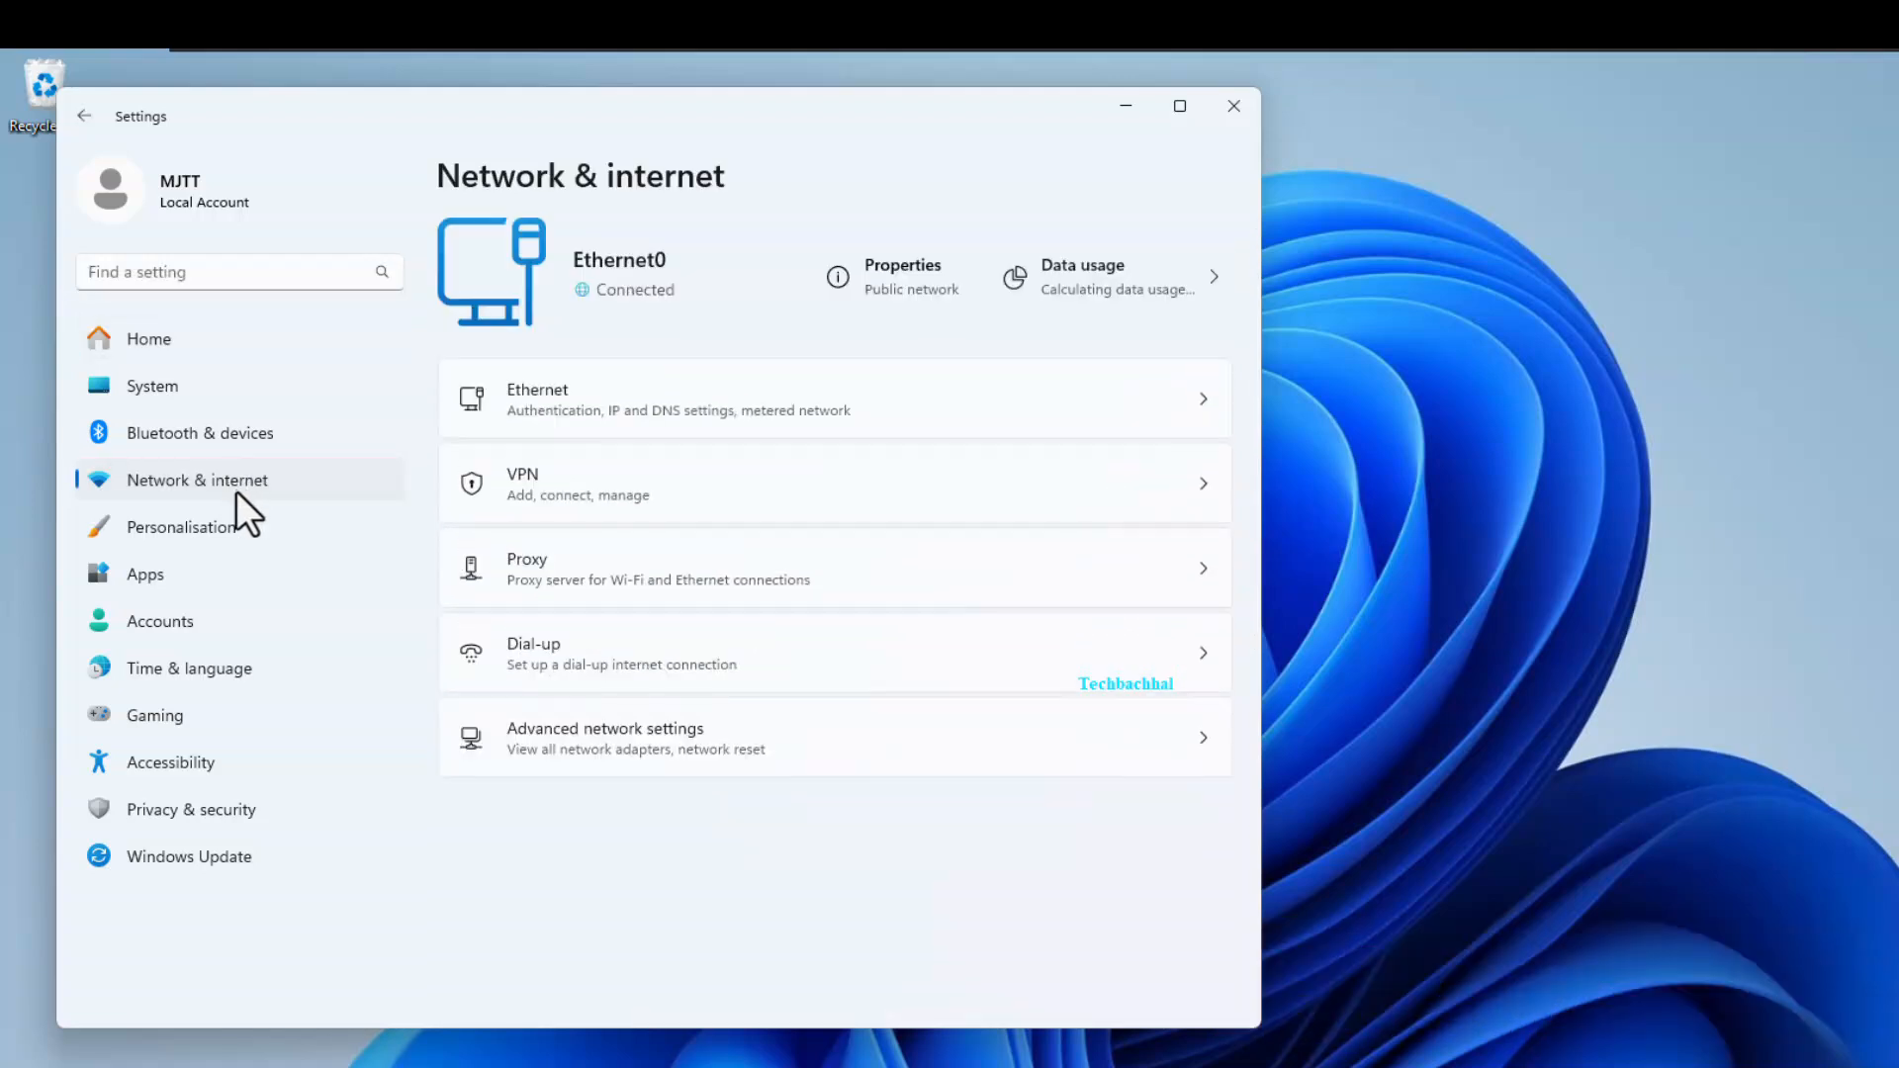
pyautogui.click(578, 734)
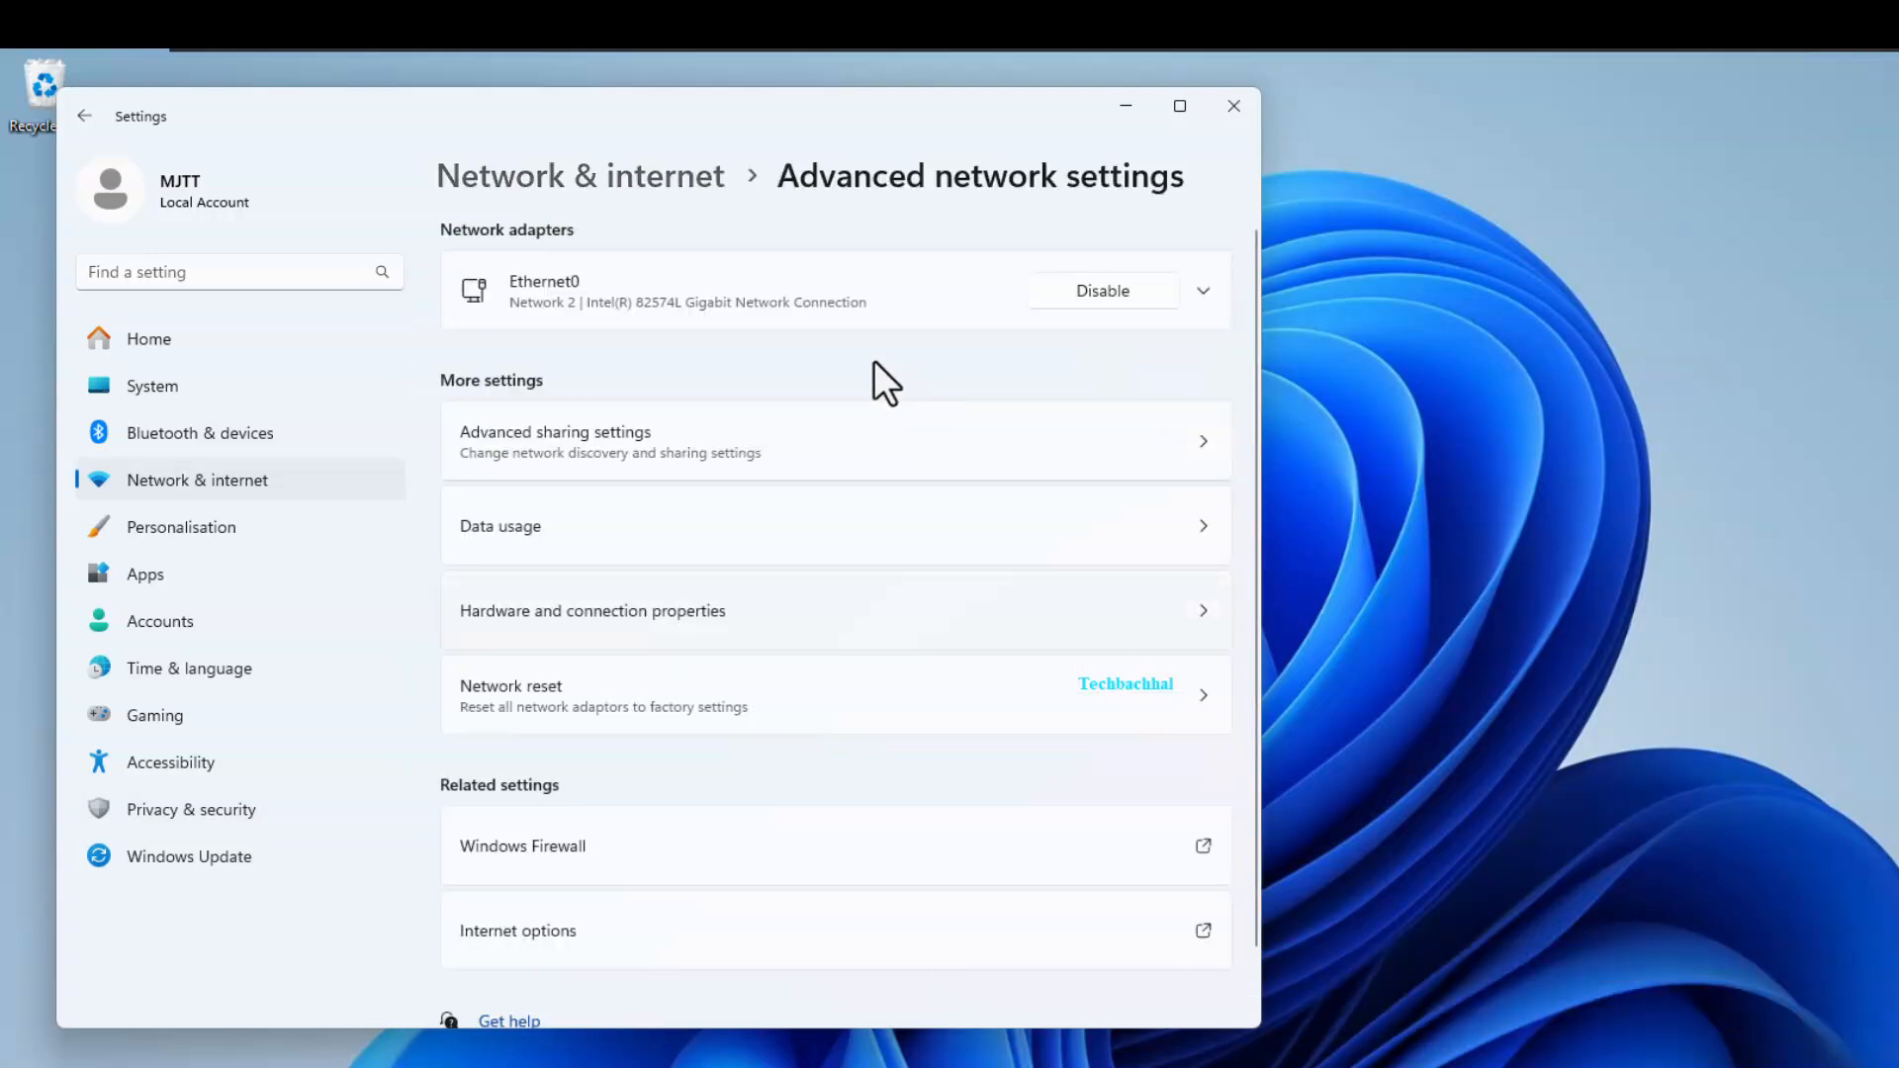
# Turn on public folder sharing for all networks in Advanced sharing settings and close Settings
pyautogui.click(586, 432)
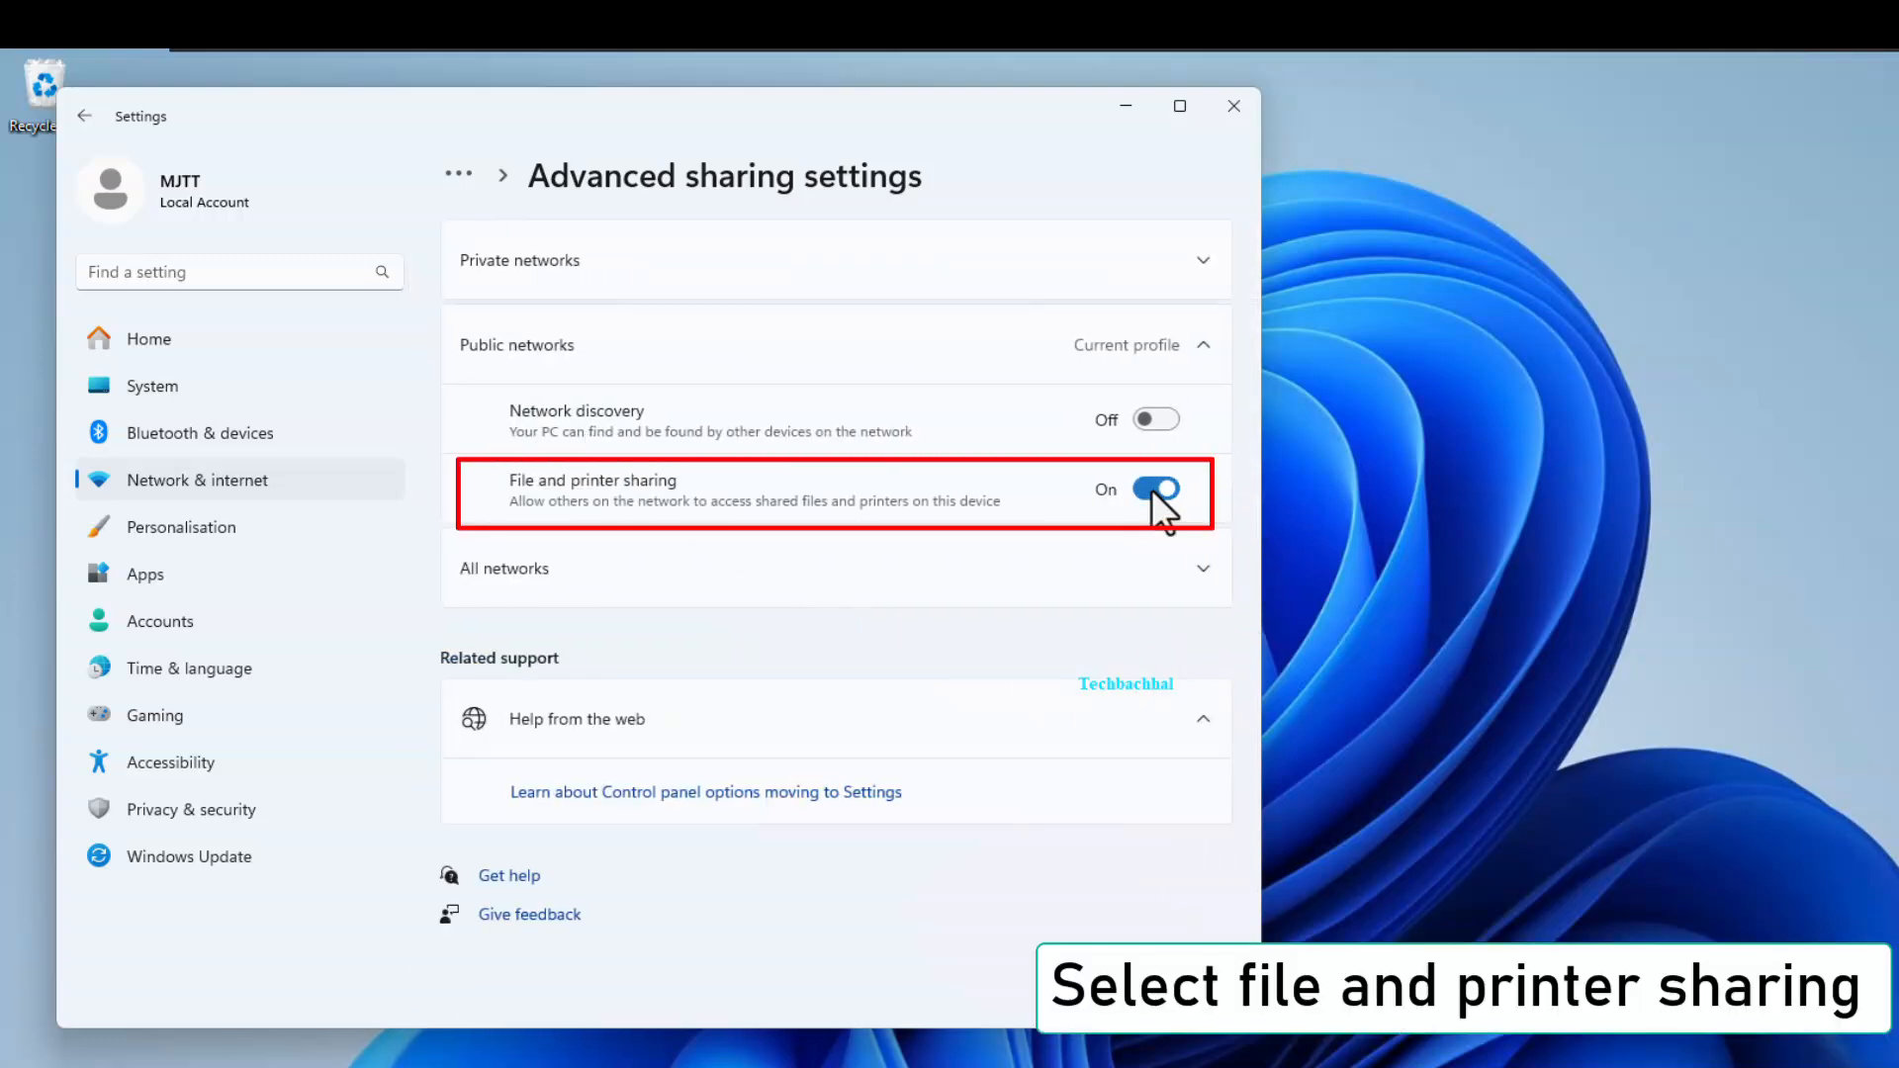
pyautogui.click(1205, 582)
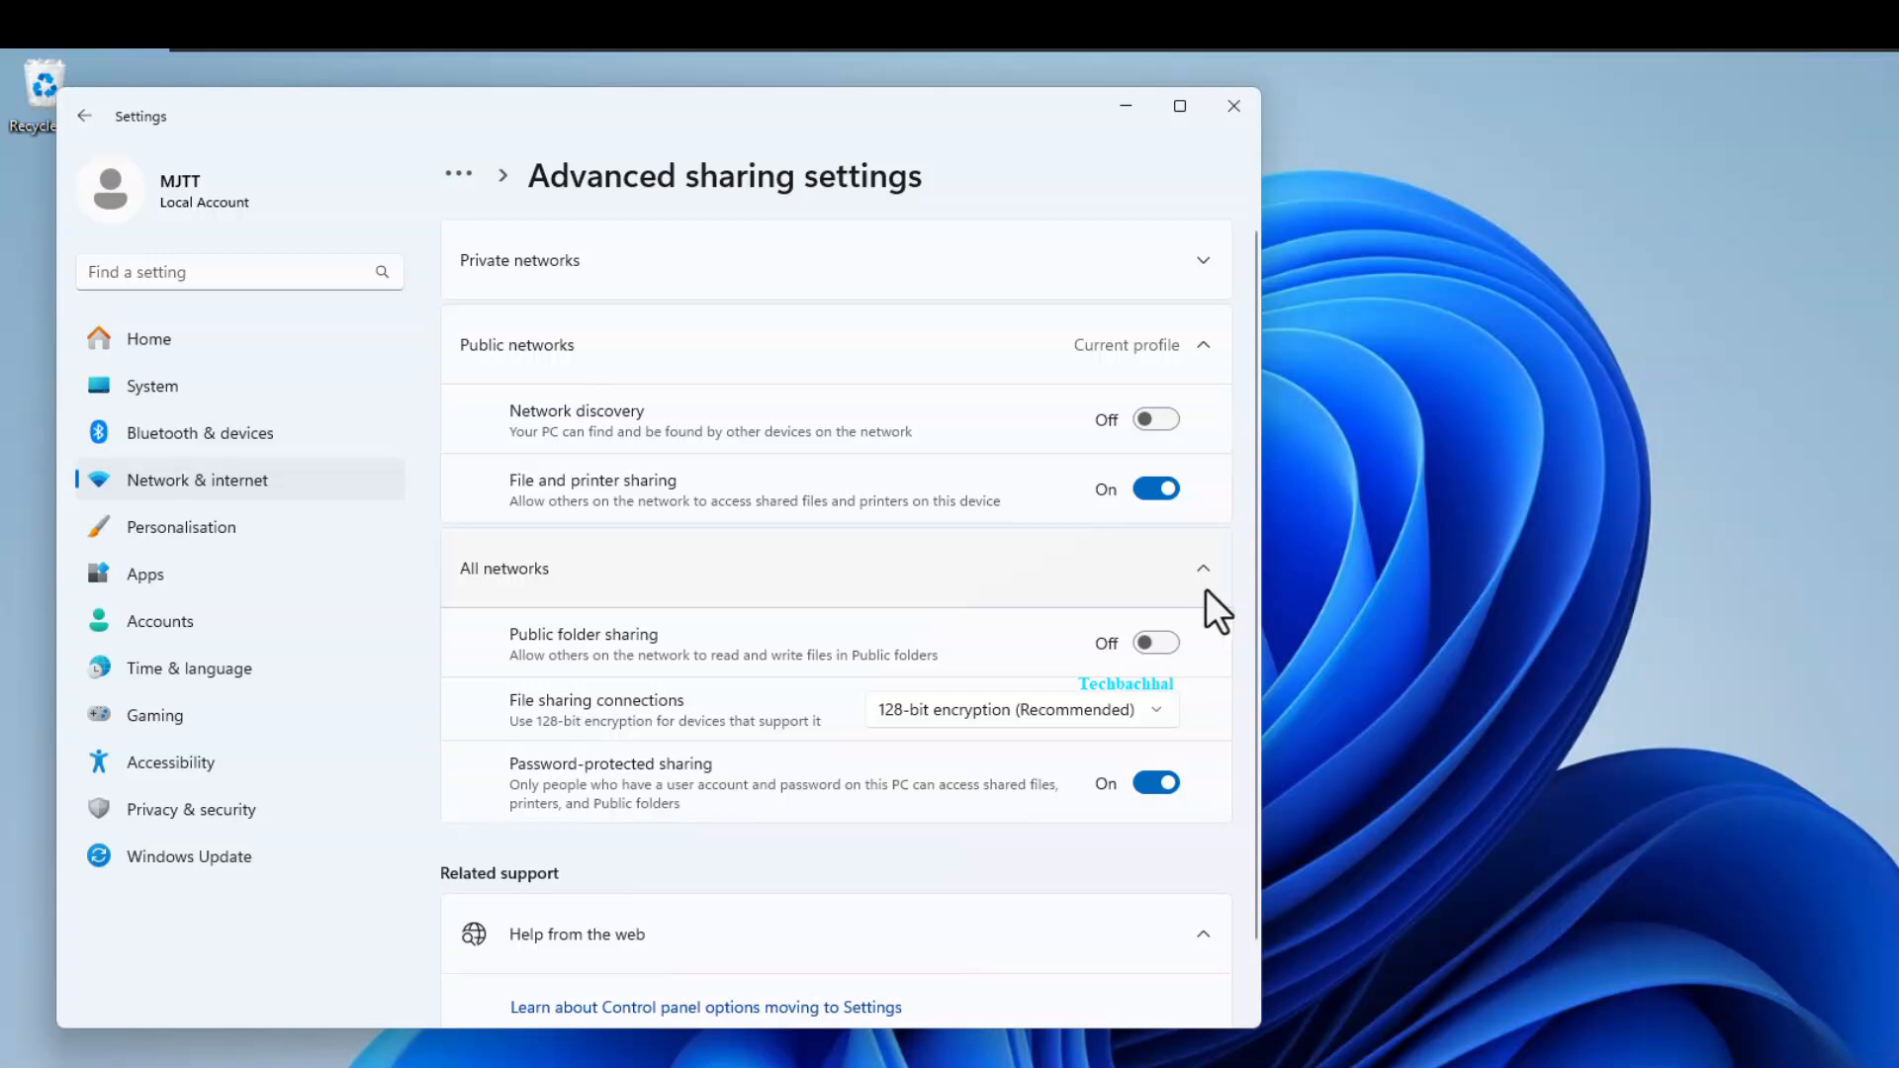
pyautogui.click(1155, 643)
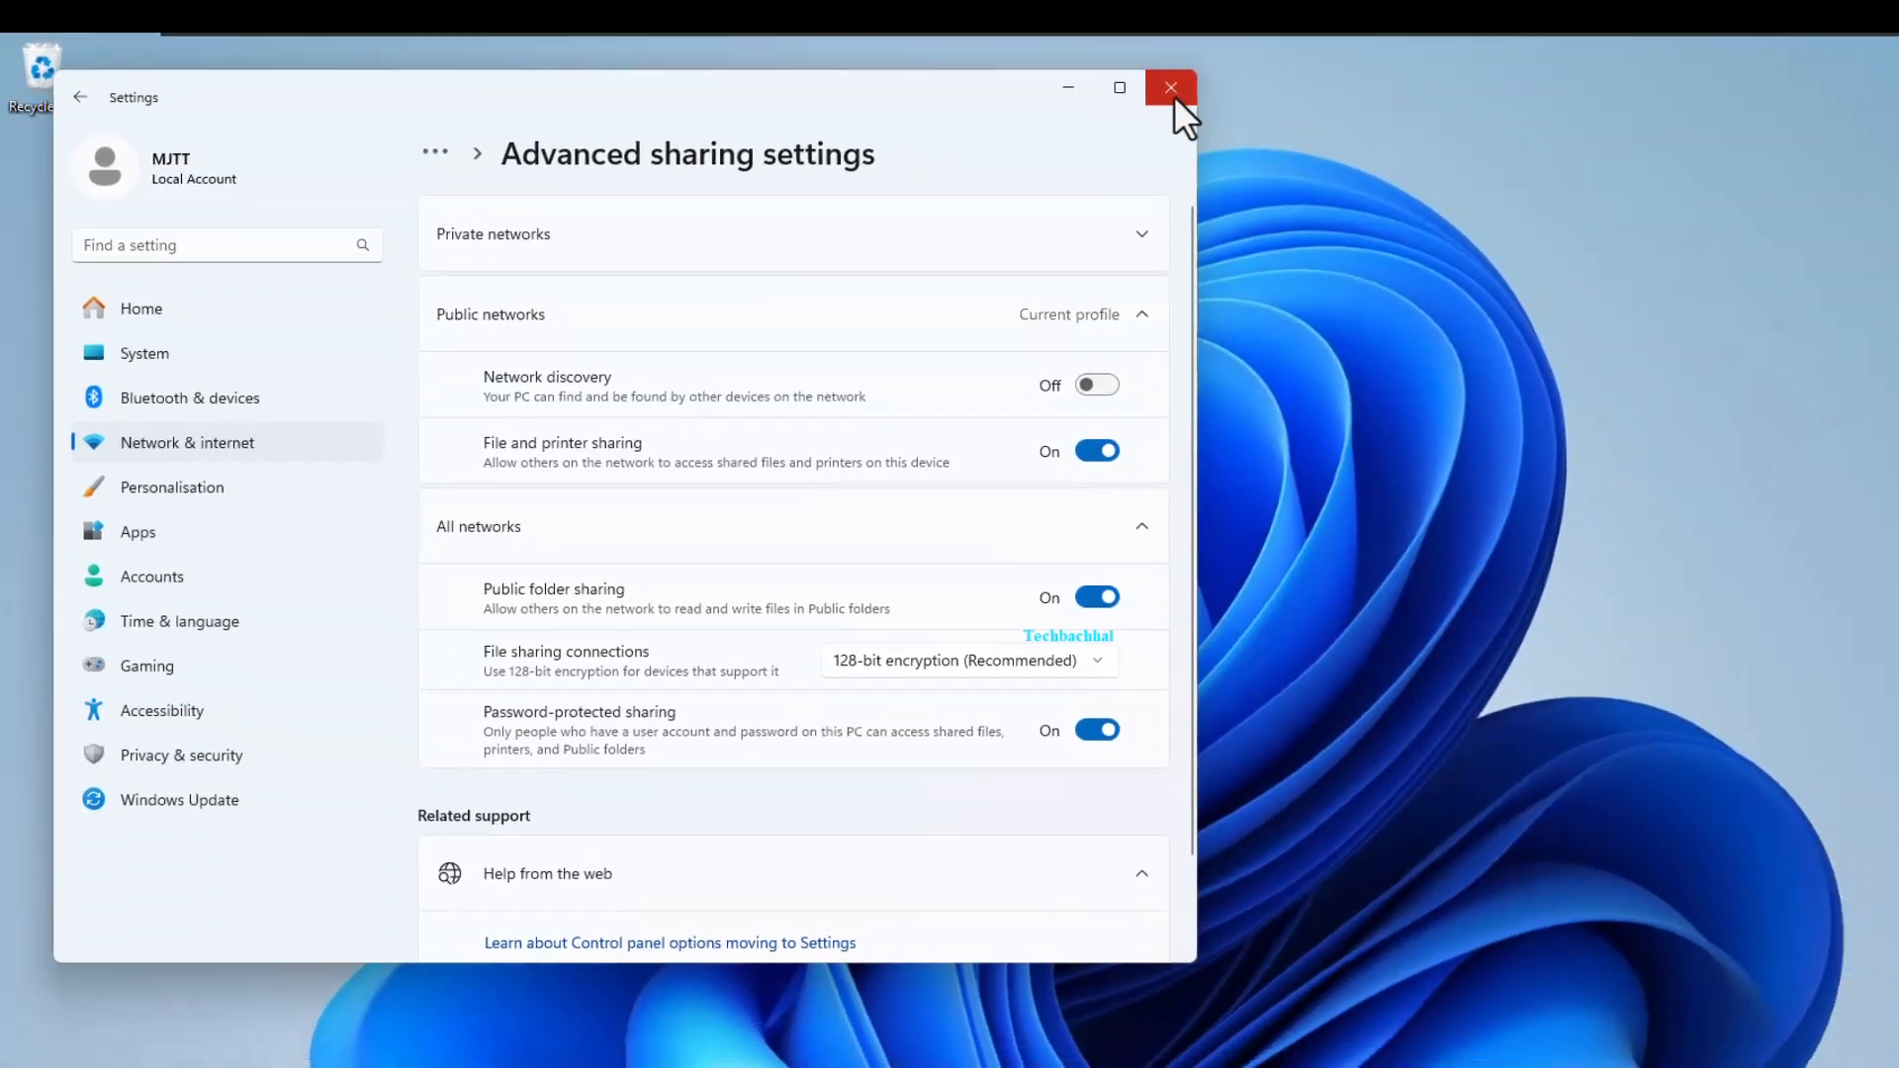
pyautogui.click(1233, 106)
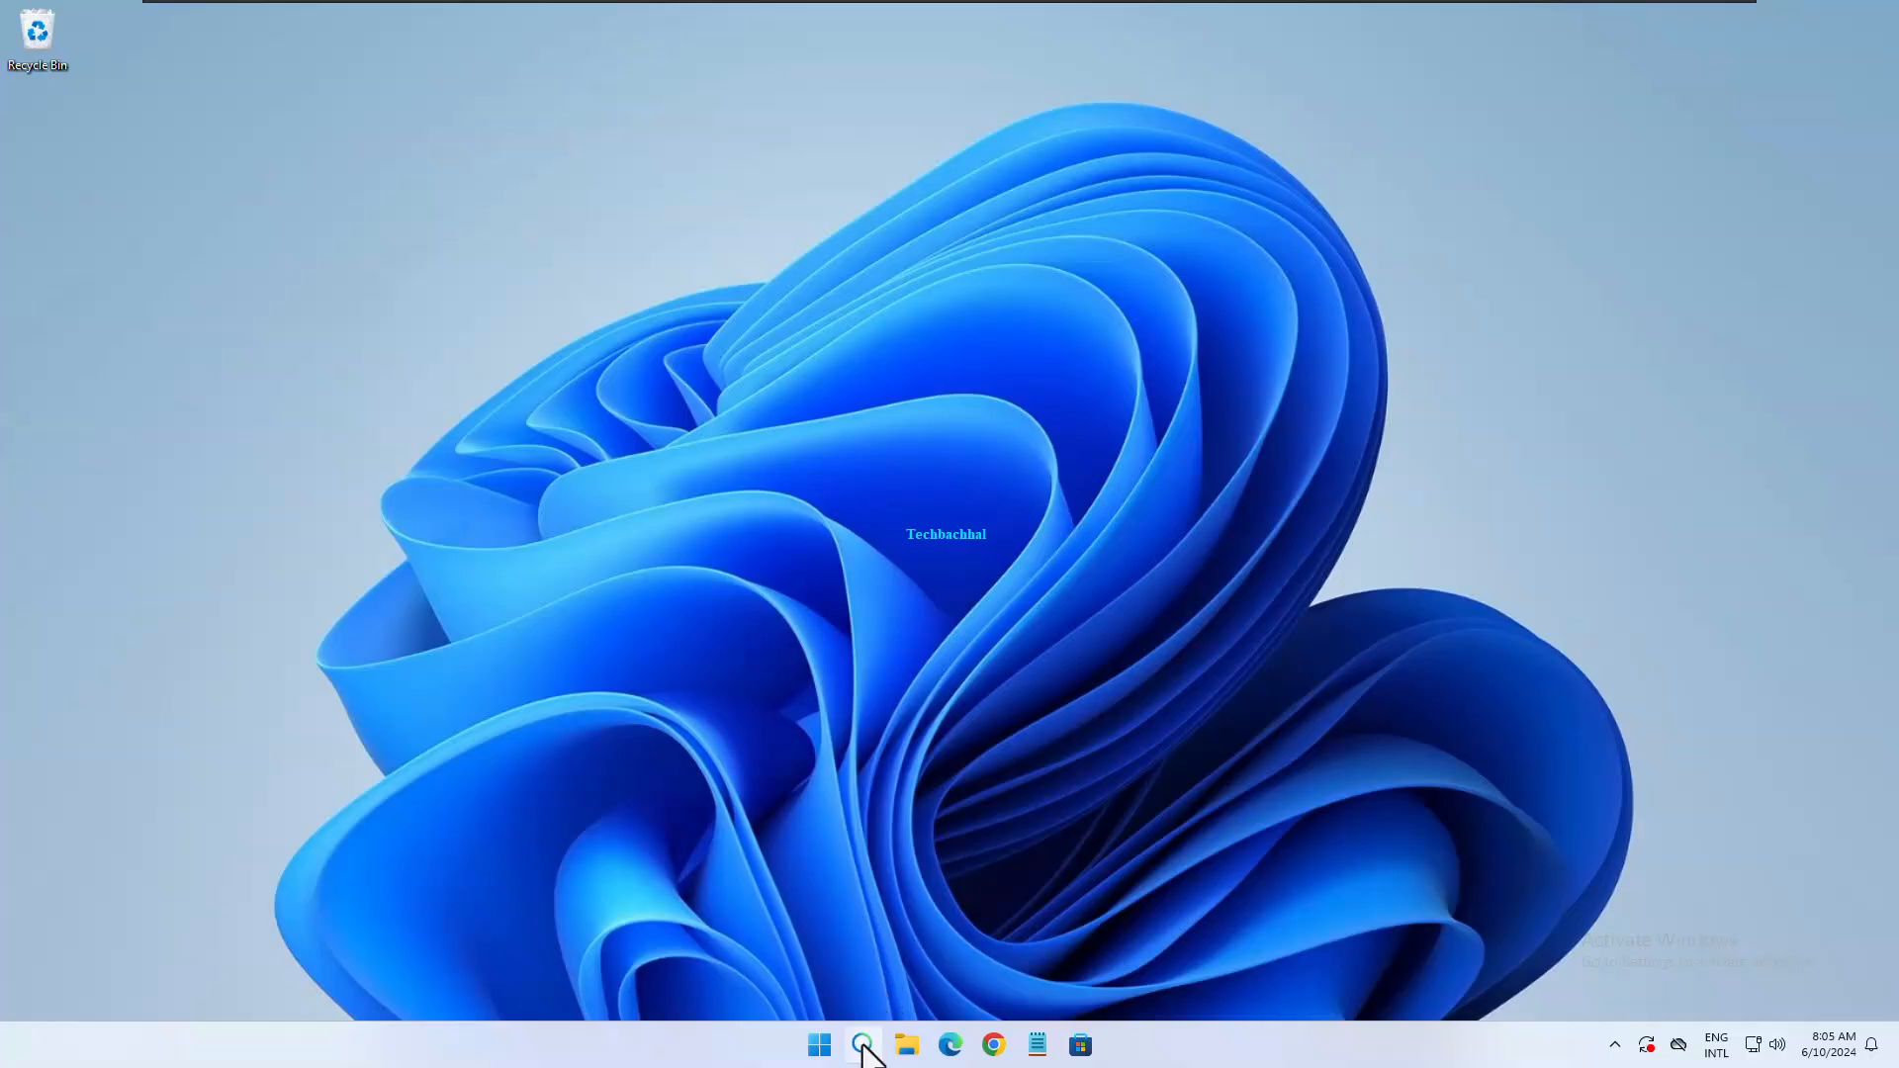
# Find Check for updates with a Windows search for "check for", review the pending updates in Windows Update, and close Settings
pyautogui.click(863, 1045)
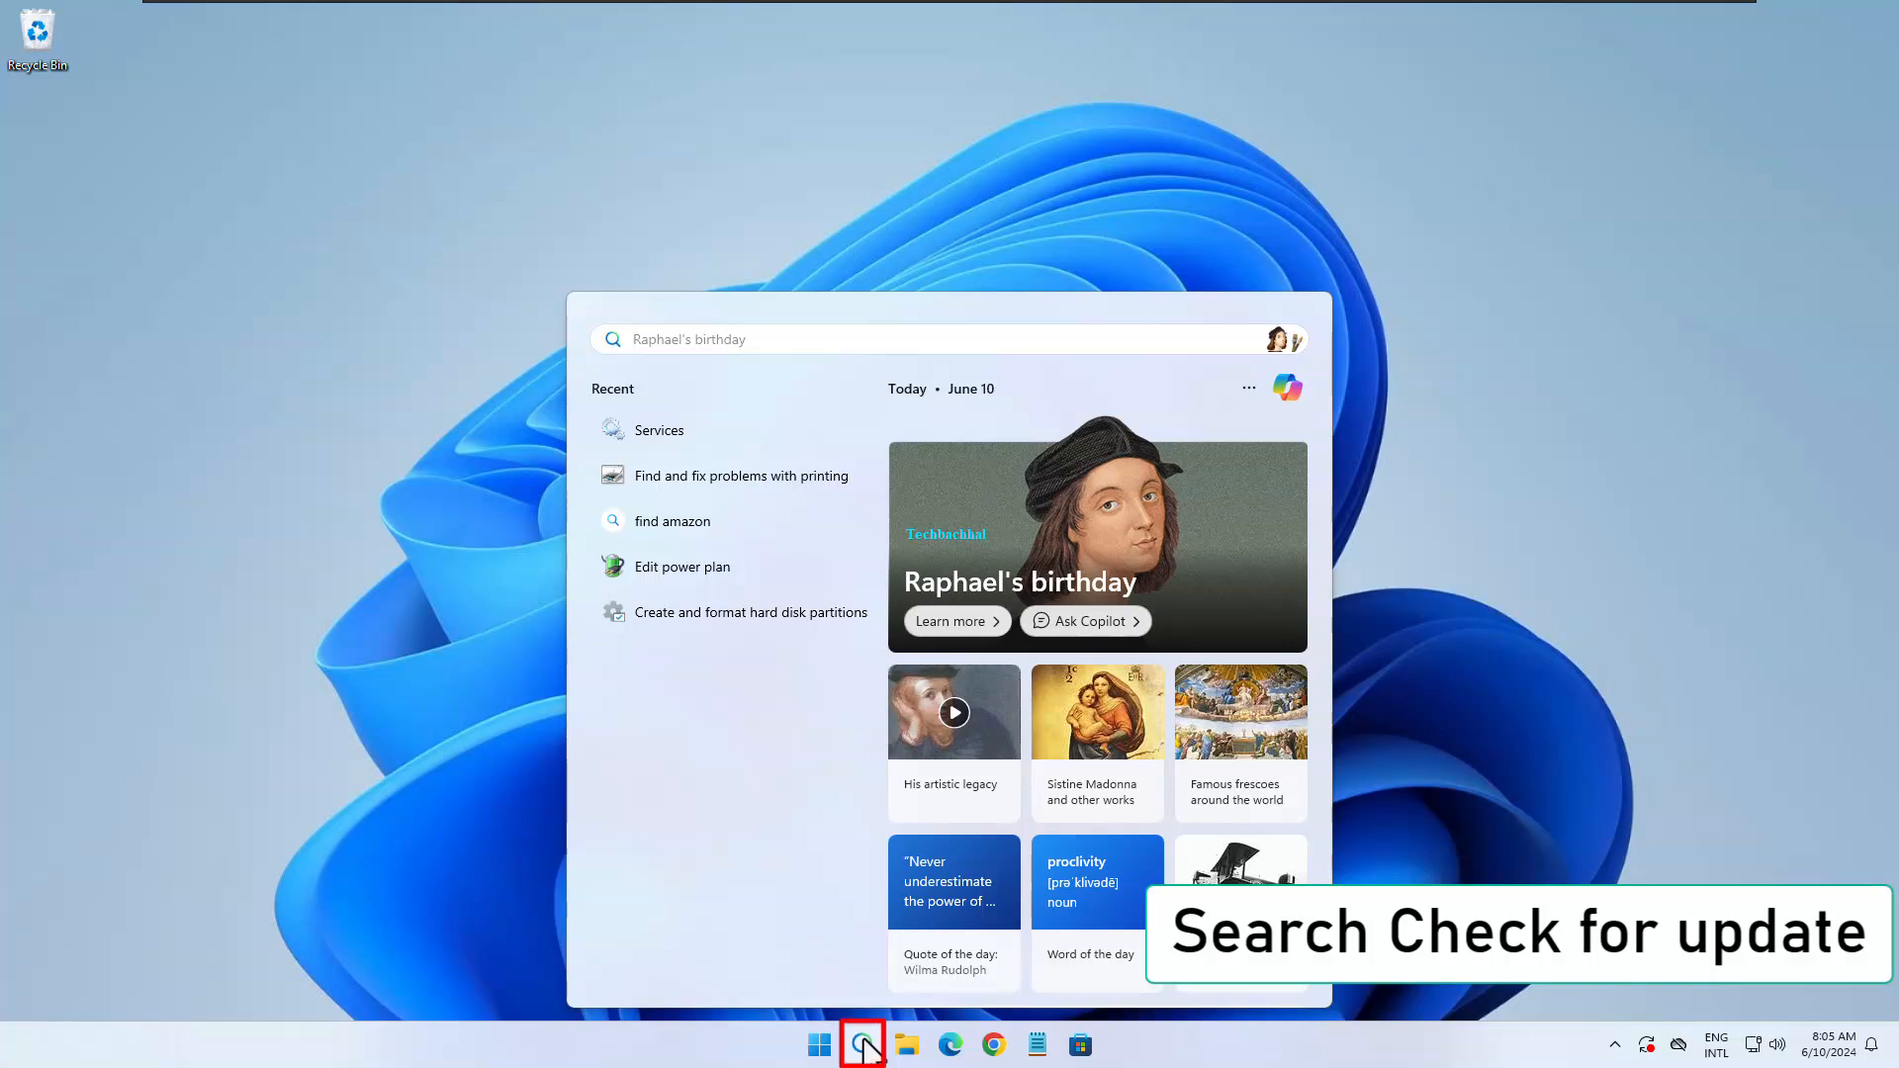
pyautogui.write('check')
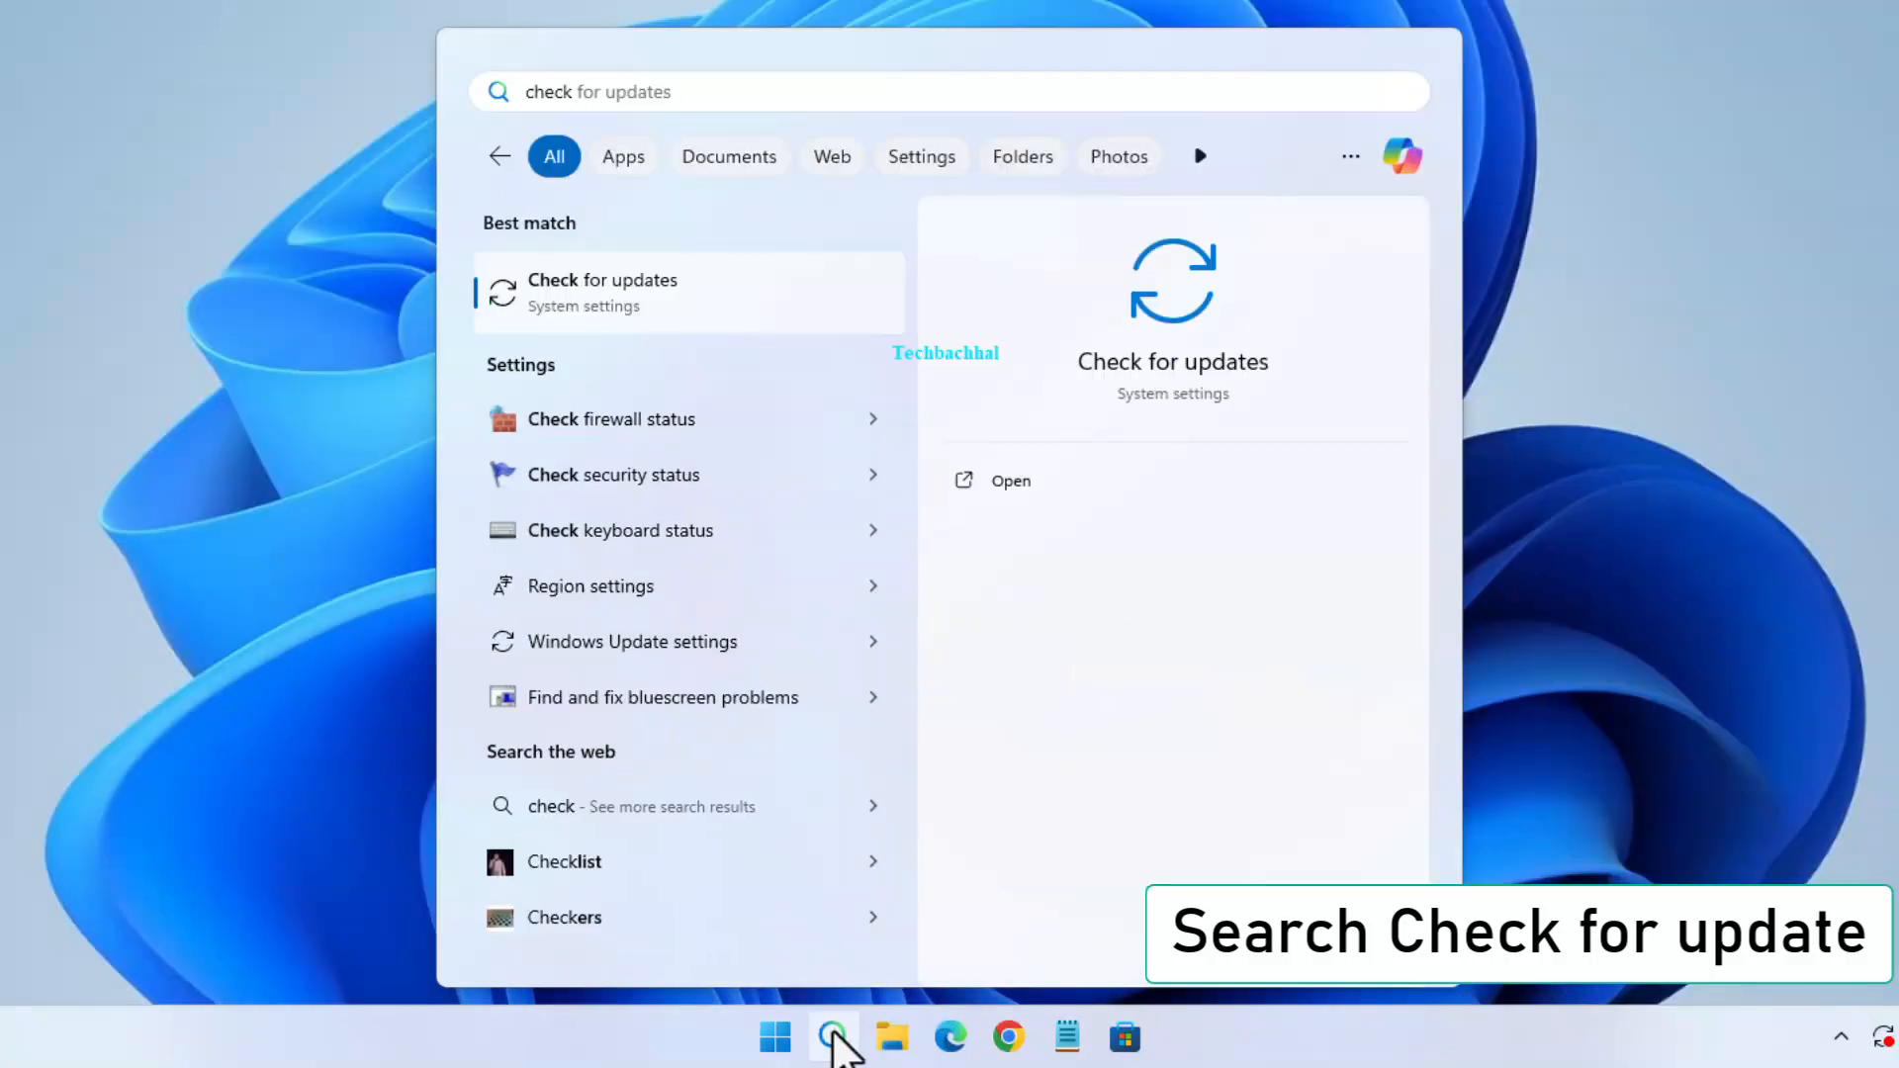
pyautogui.write(' for')
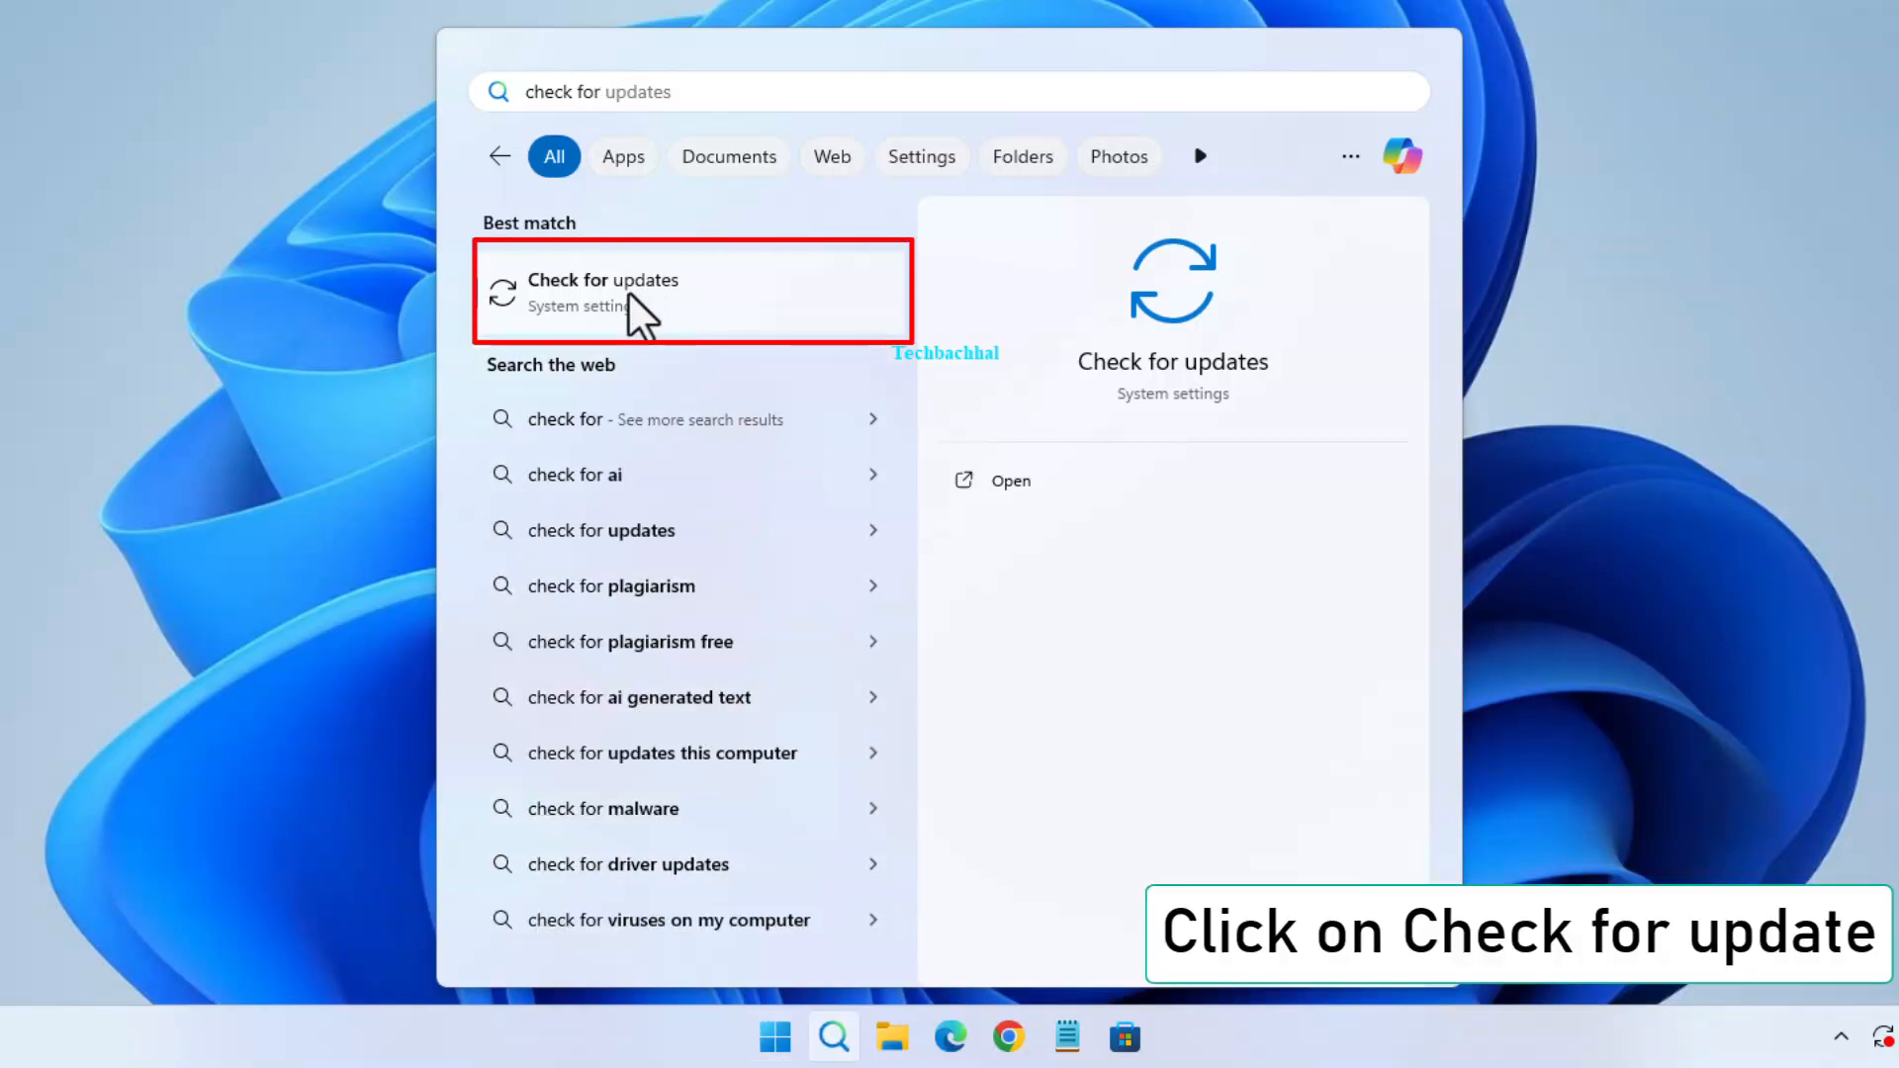
pyautogui.click(661, 295)
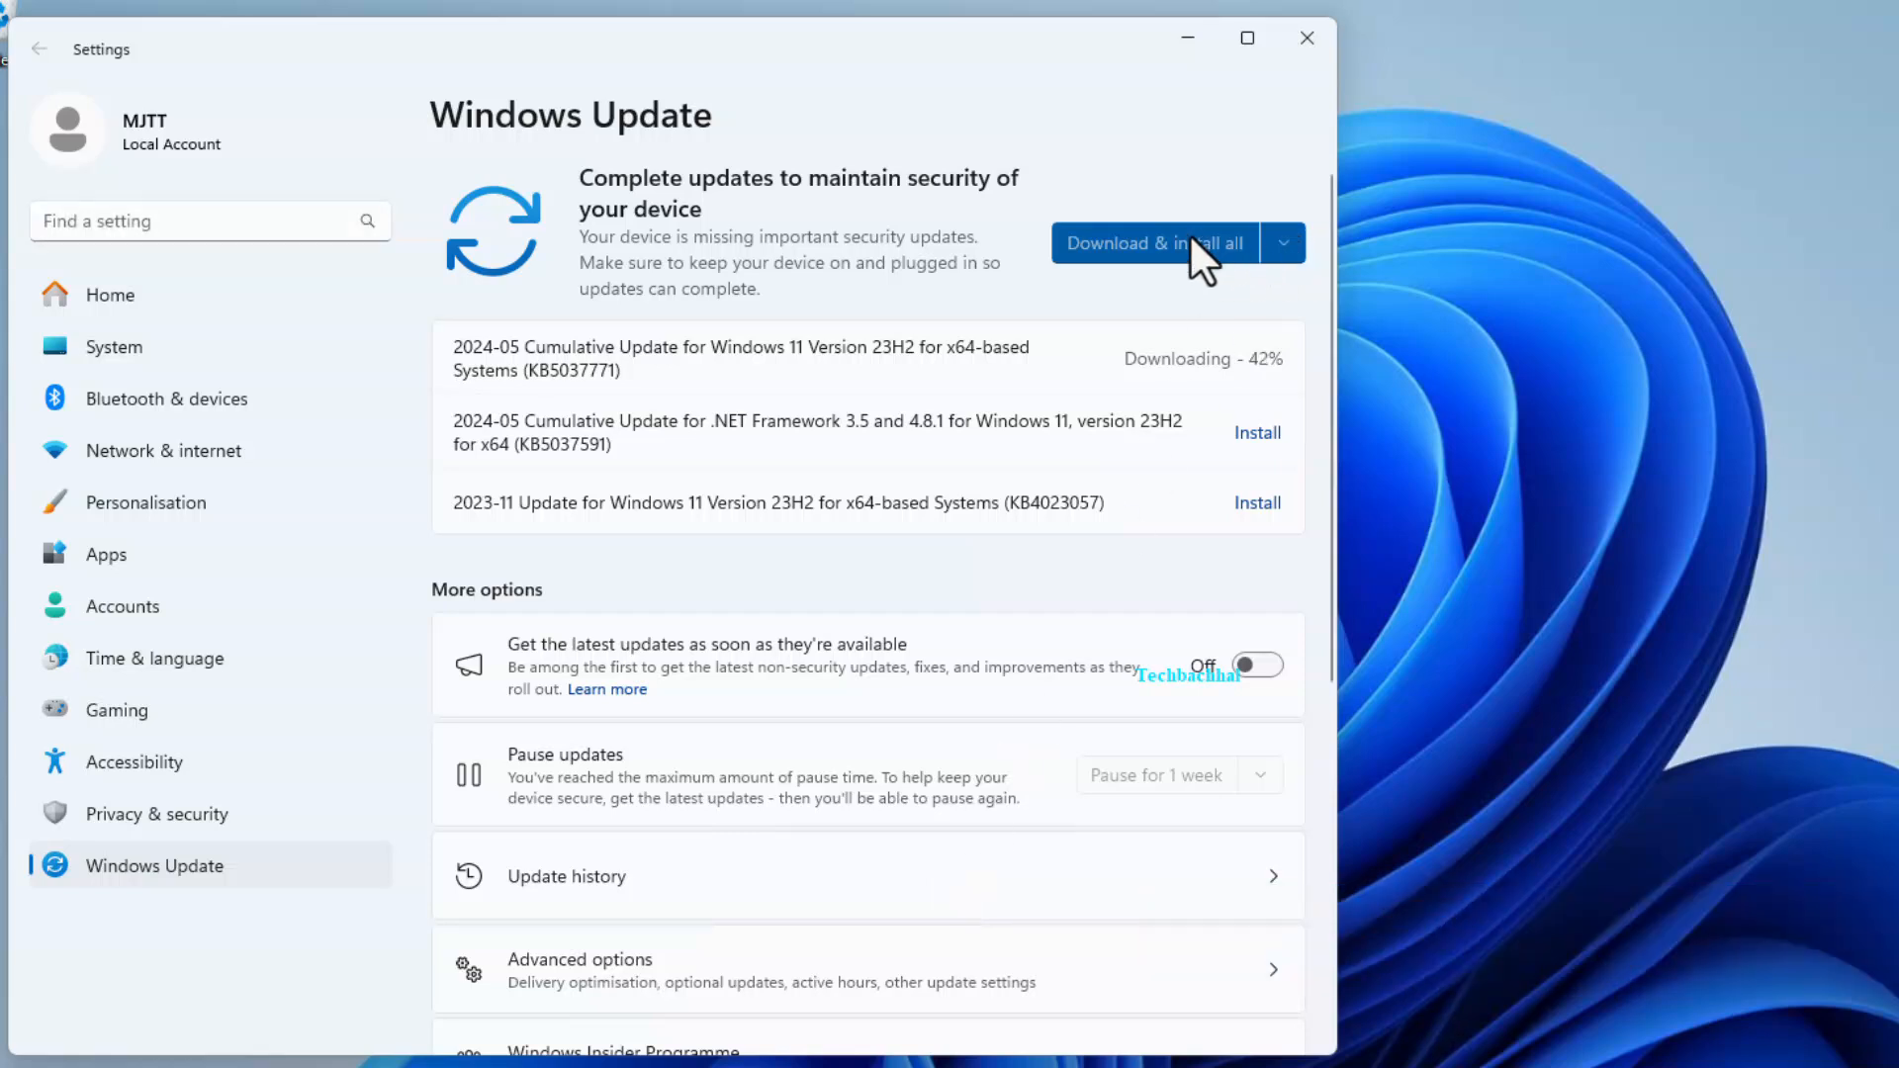
pyautogui.click(1306, 38)
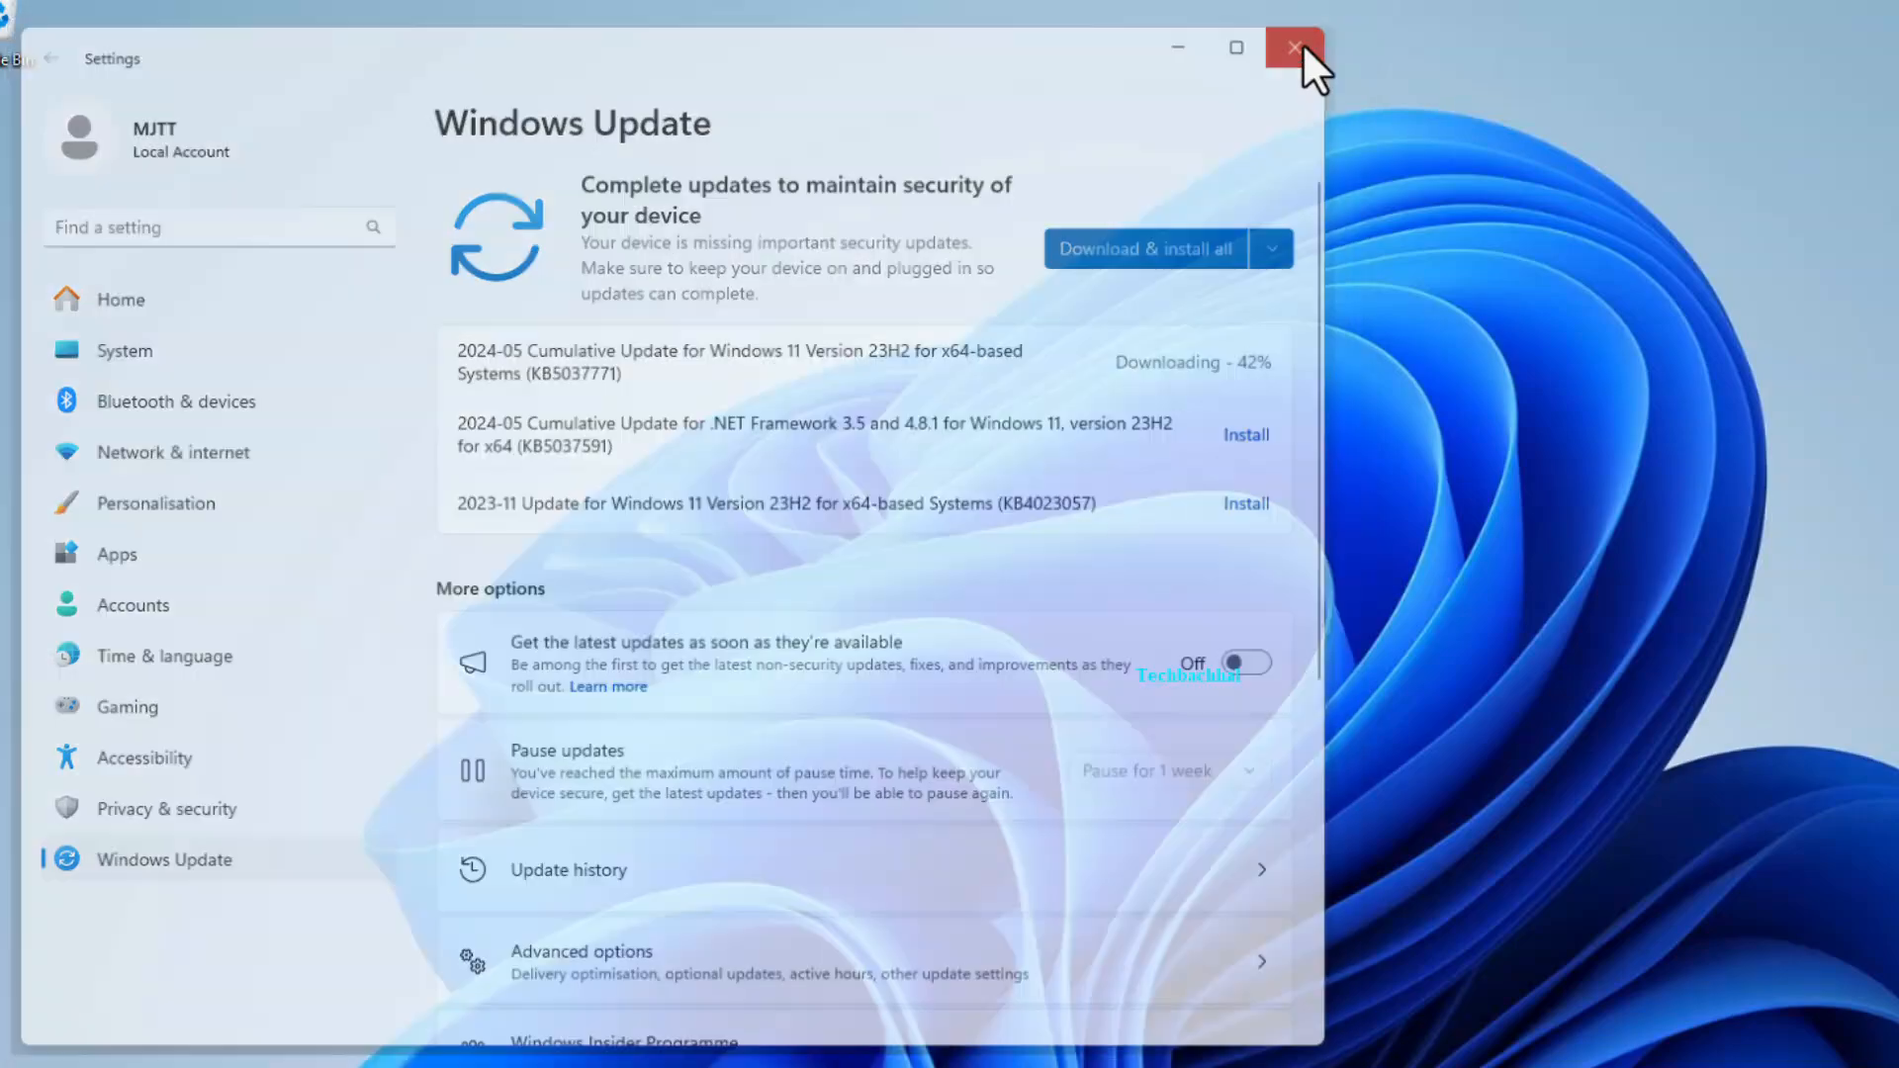